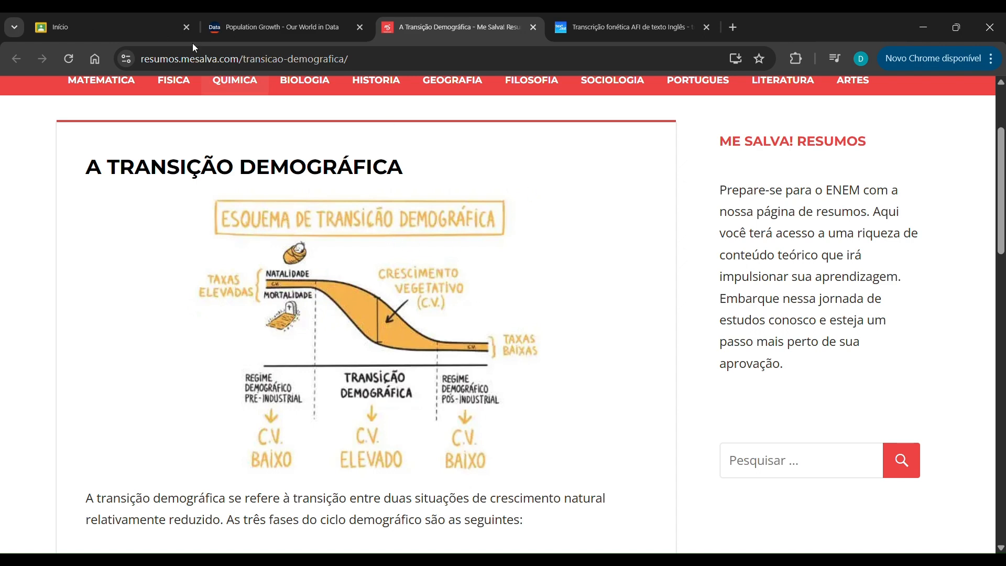
# Open the activities list of the 2A - Ensino Médio class in Google Classroom.
pyautogui.click(135, 21)
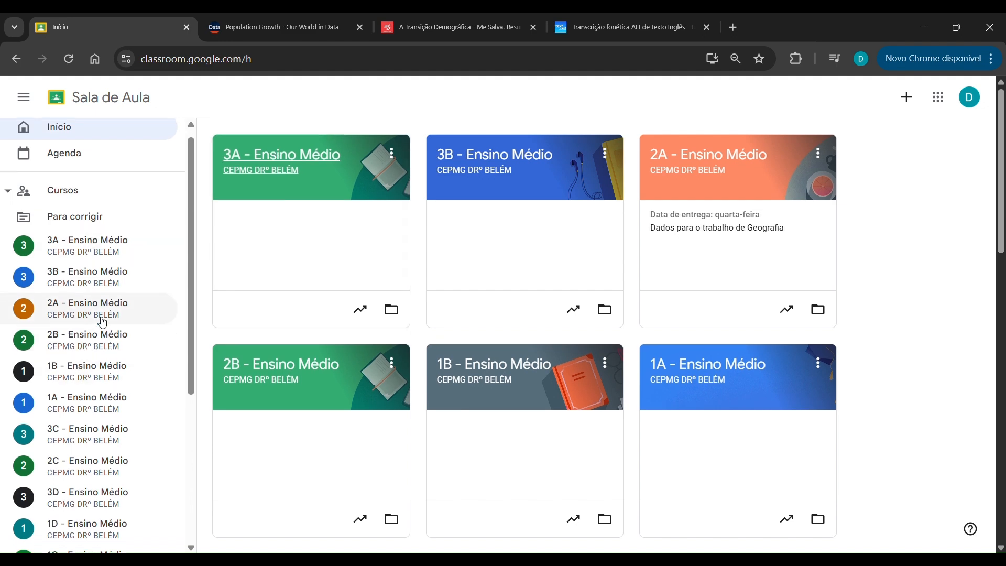
pyautogui.scroll(-2, 100, 320)
pyautogui.click(91, 246)
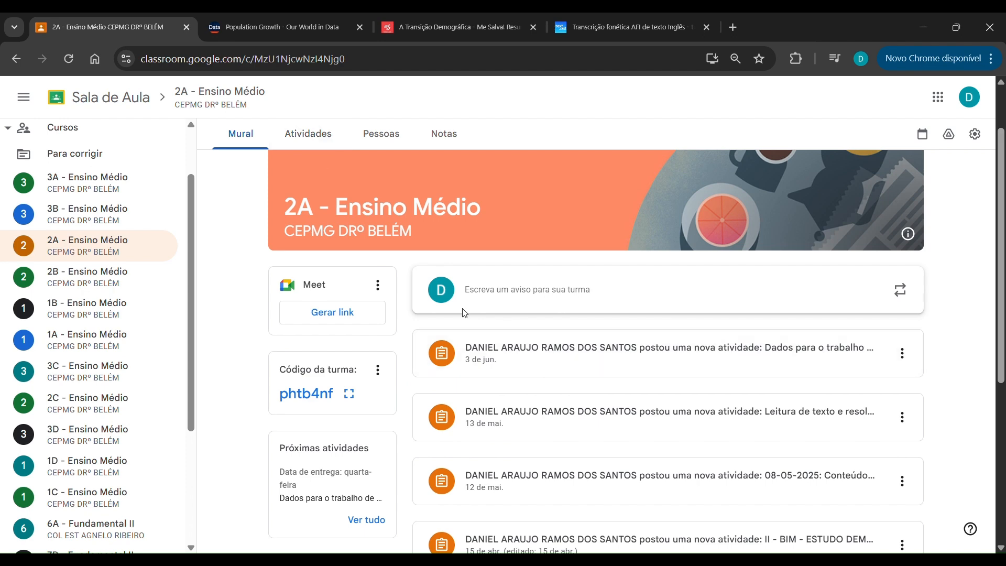
pyautogui.click(322, 145)
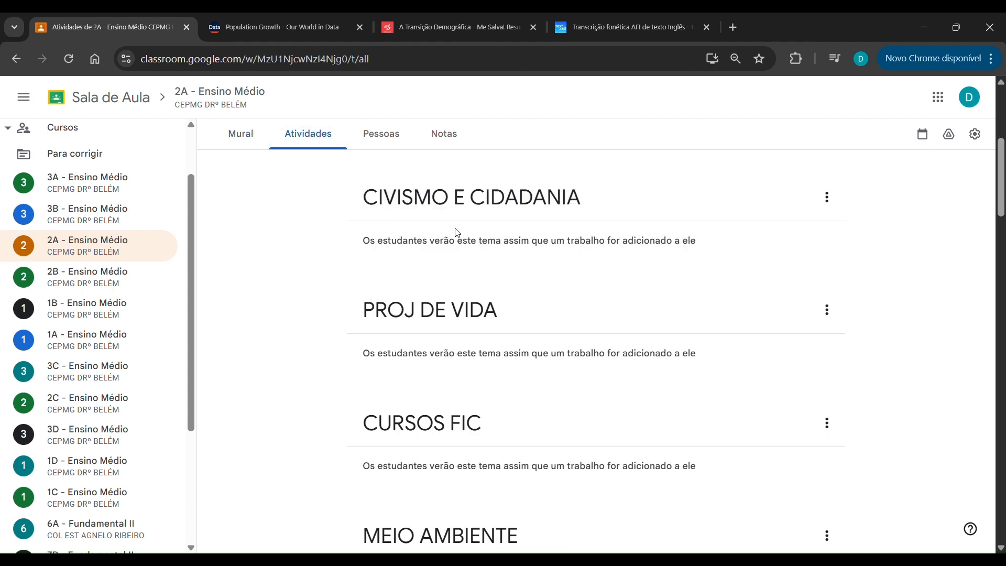
# Review the instructions and attachments of the "Dados para o trabalho de Geografia" assignment under the GEOGRAFIA topic.
pyautogui.scroll(-5, 518, 301)
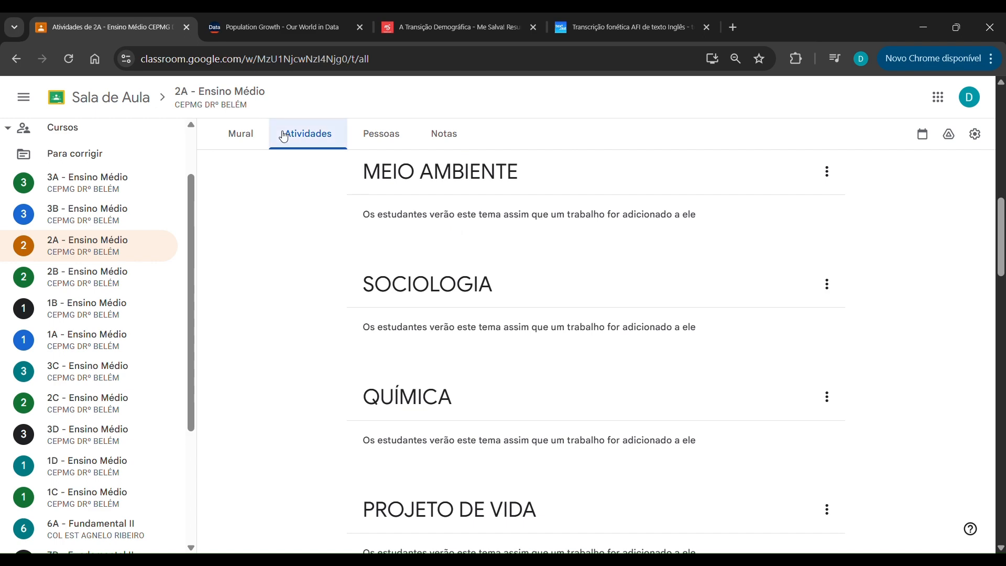
pyautogui.scroll(-4, 541, 328)
pyautogui.scroll(-9, 494, 406)
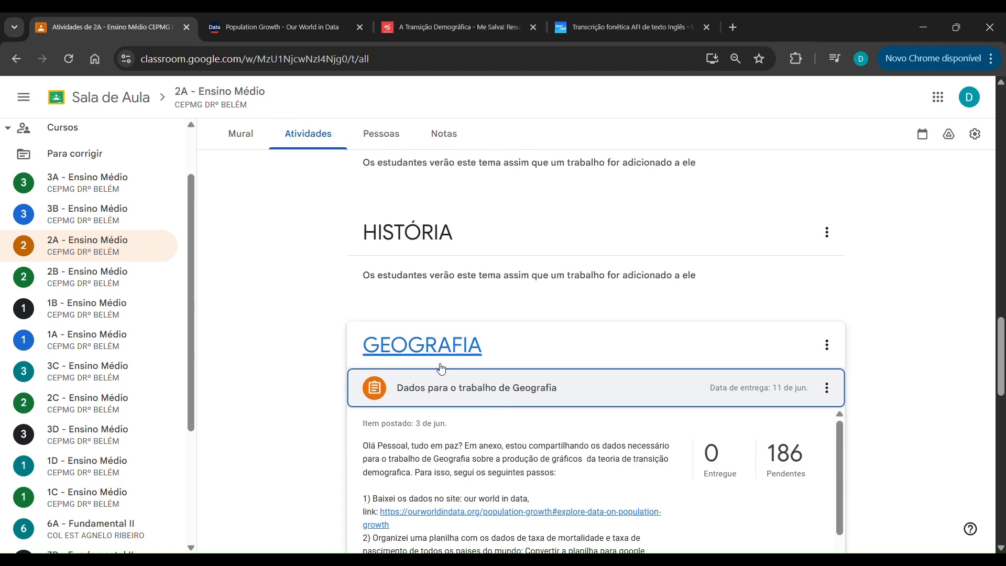
pyautogui.scroll(-1, 435, 356)
pyautogui.scroll(-2, 435, 356)
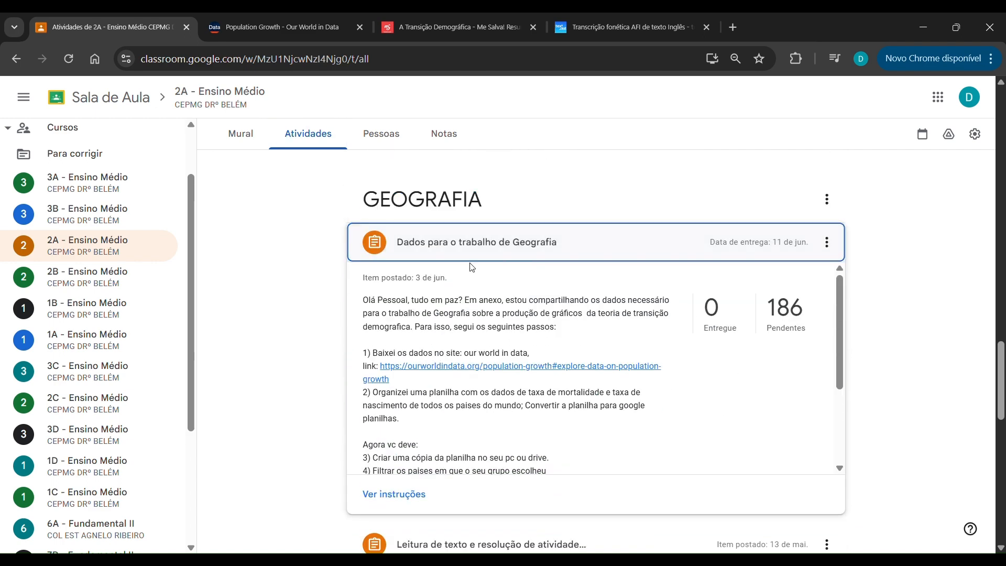
pyautogui.scroll(-2, 470, 294)
pyautogui.scroll(2, 470, 304)
pyautogui.scroll(-5, 476, 430)
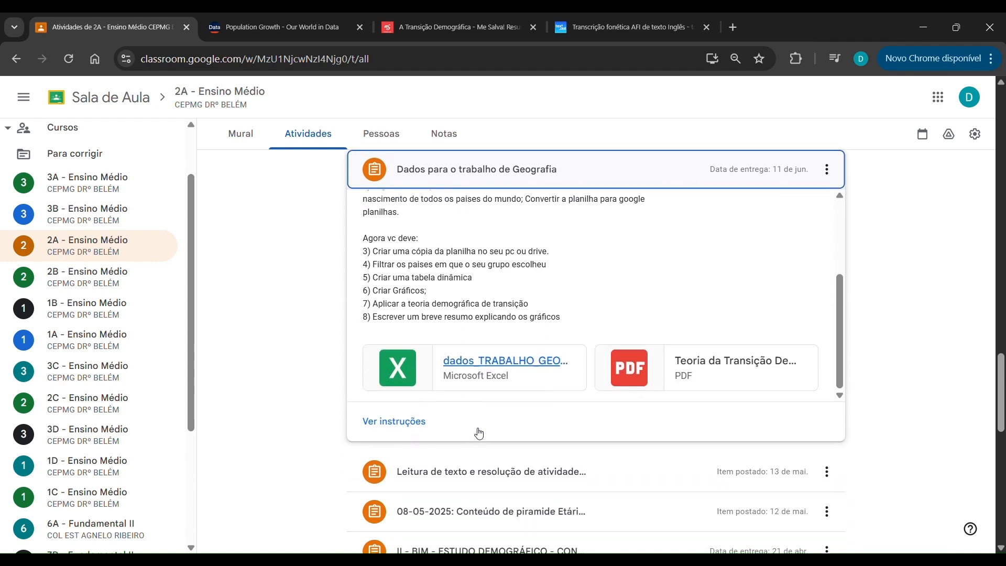
pyautogui.scroll(3, 603, 442)
pyautogui.scroll(-7, 595, 406)
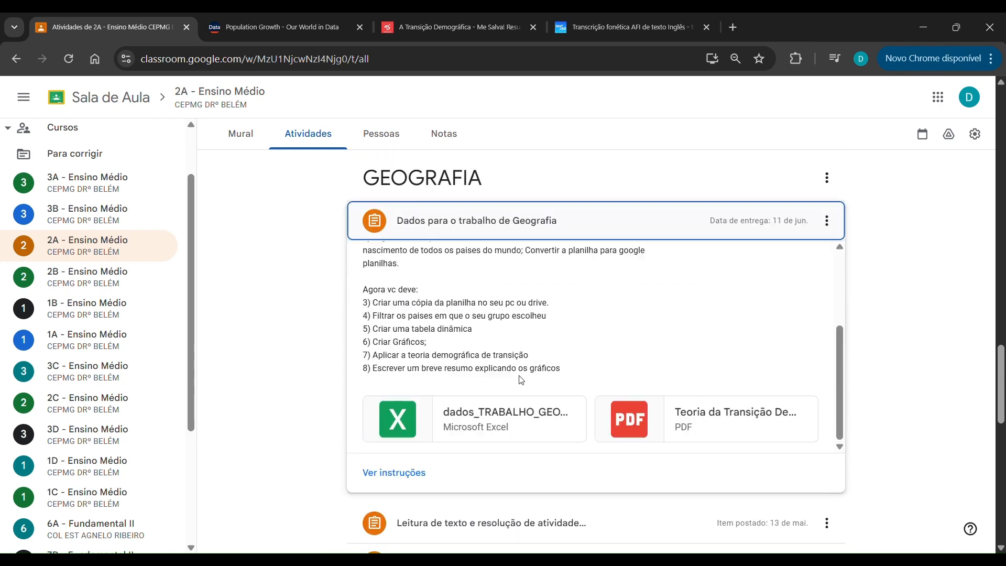
pyautogui.scroll(5, 525, 347)
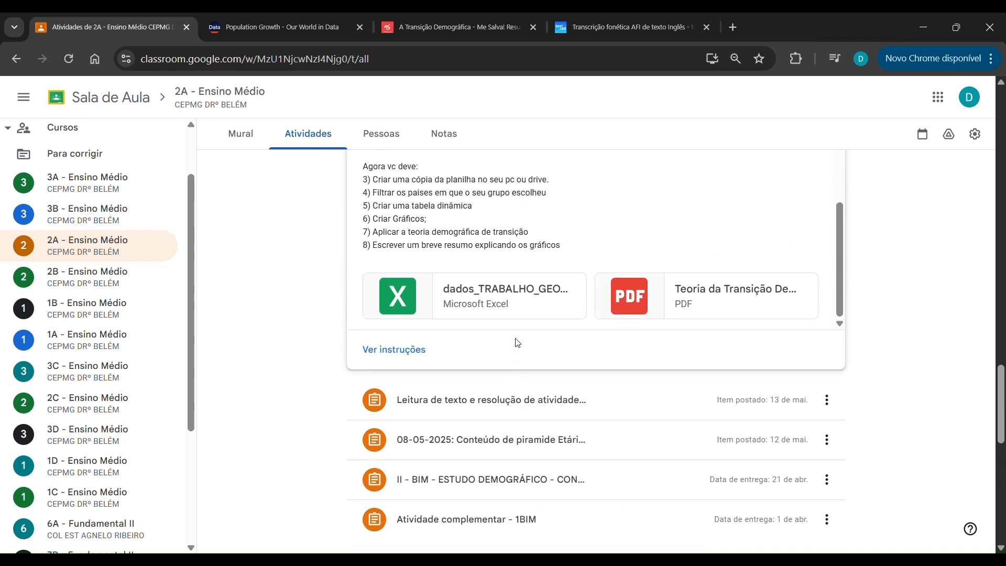
pyautogui.scroll(3, 473, 343)
pyautogui.scroll(2, 482, 361)
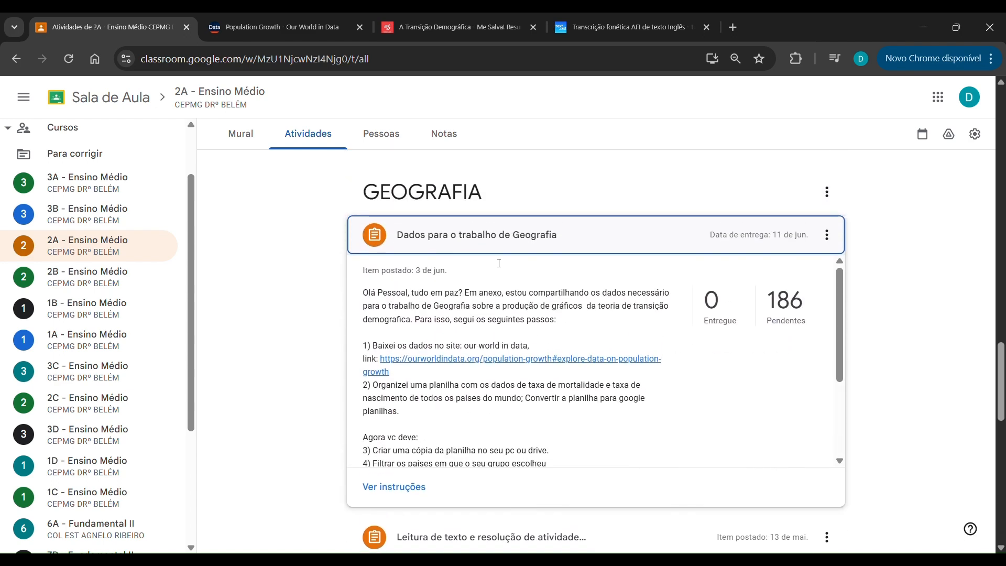
pyautogui.scroll(-3, 486, 370)
pyautogui.scroll(4, 498, 373)
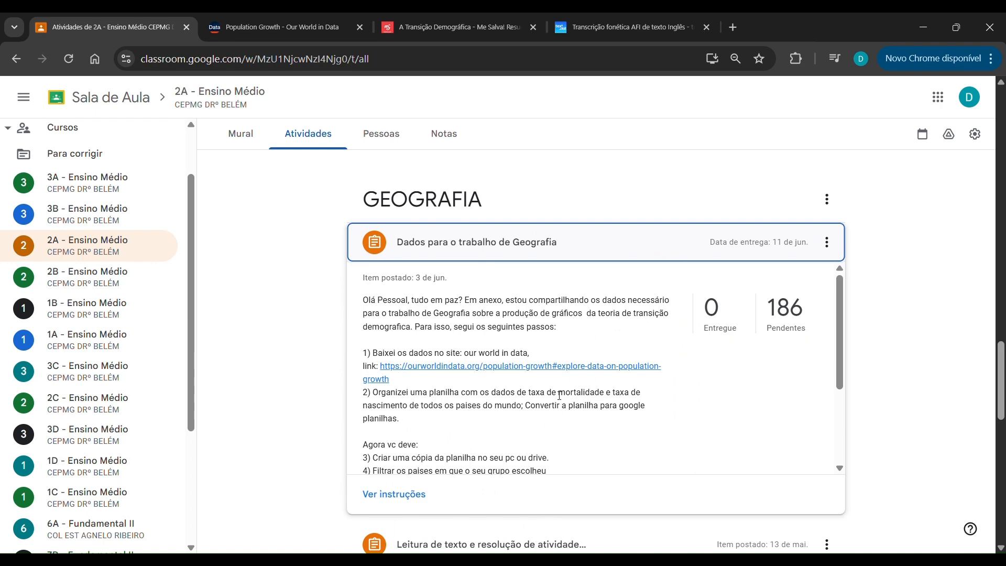
pyautogui.scroll(-3, 576, 379)
pyautogui.scroll(-3, 618, 387)
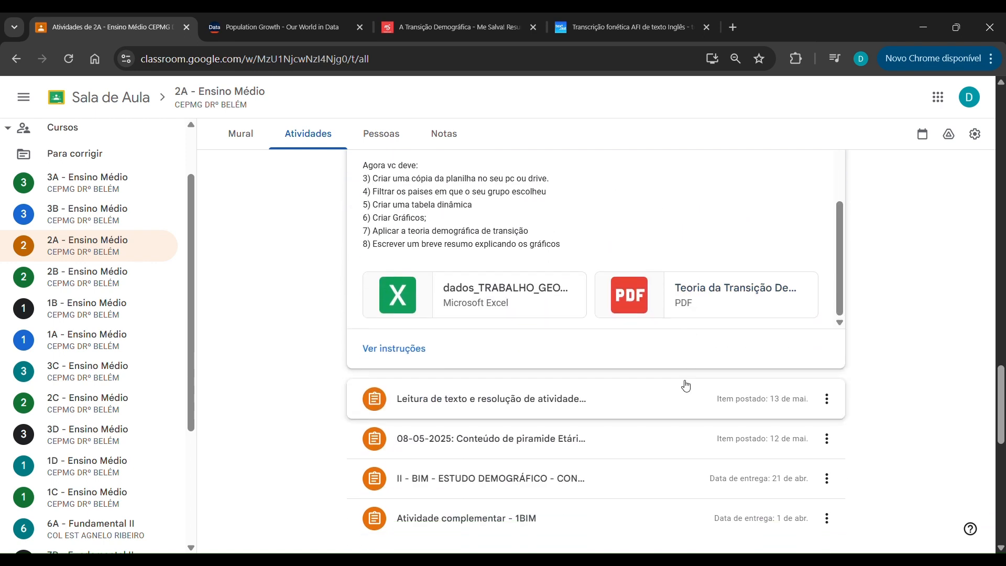
pyautogui.scroll(2, 685, 386)
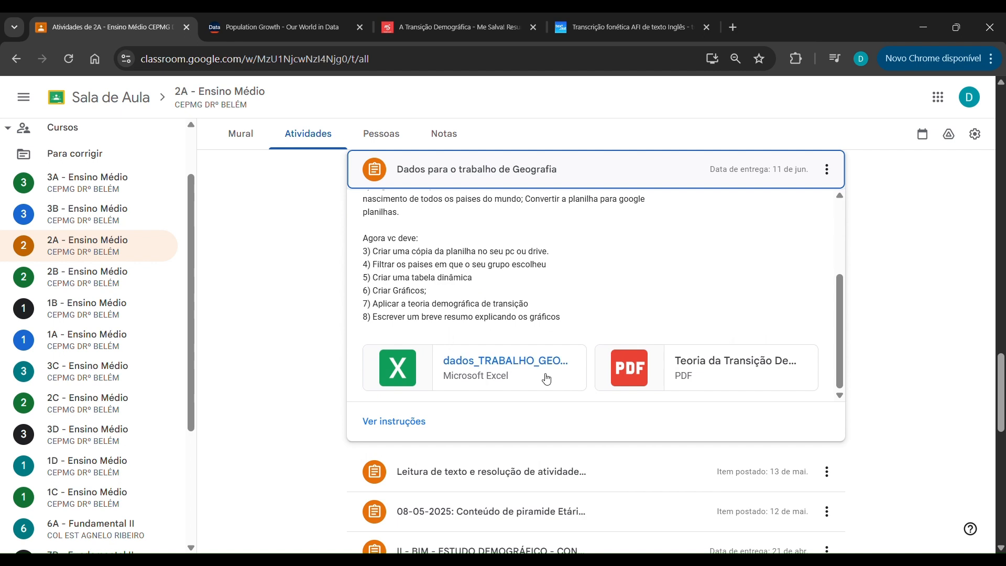
# Open the assignment's attached Excel file dados_TRABALHO_GEO_ teoria de trans_demografico.xlsx in Google Sheets.
pyautogui.click(506, 371)
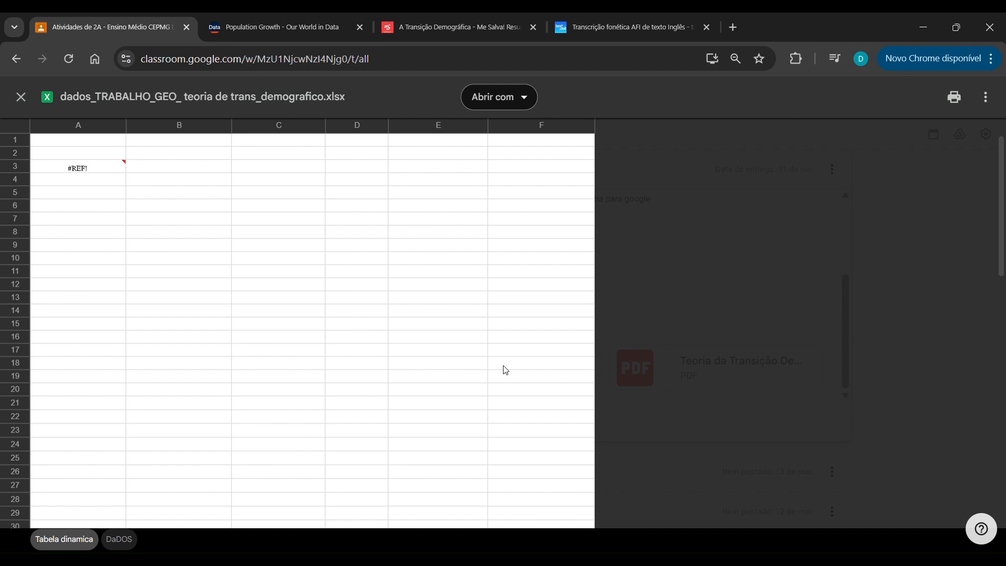
pyautogui.click(525, 103)
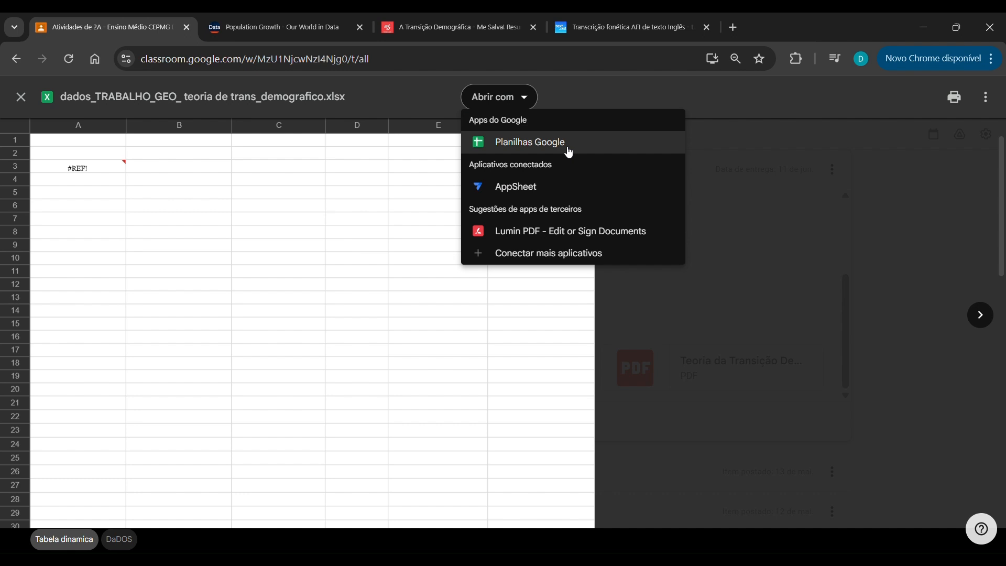
pyautogui.click(542, 158)
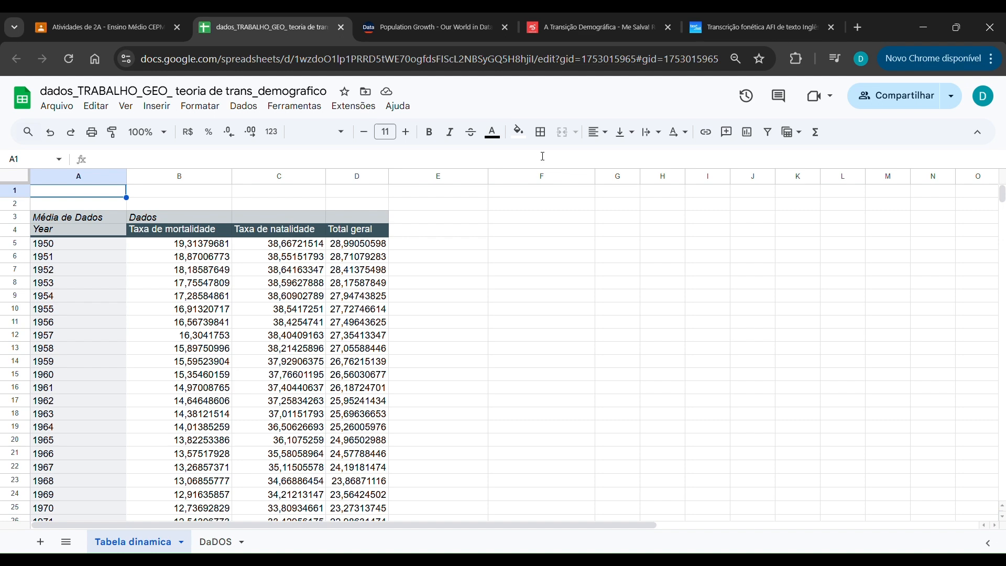
# Make a copy of the spreadsheet, replacing the suggested name with "Trabalho_" followed by the students' names.
pyautogui.click(225, 113)
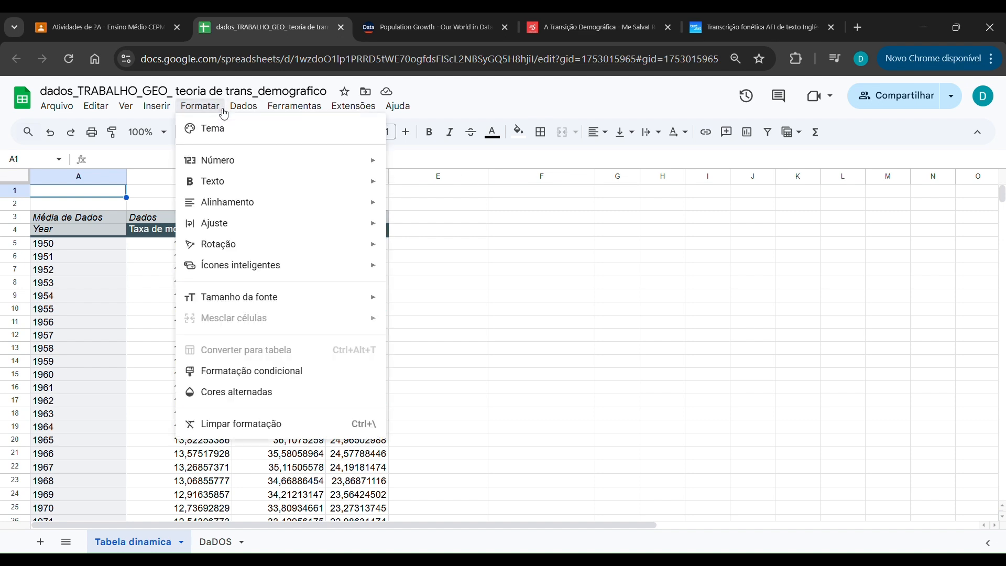
pyautogui.moveTo(240, 109)
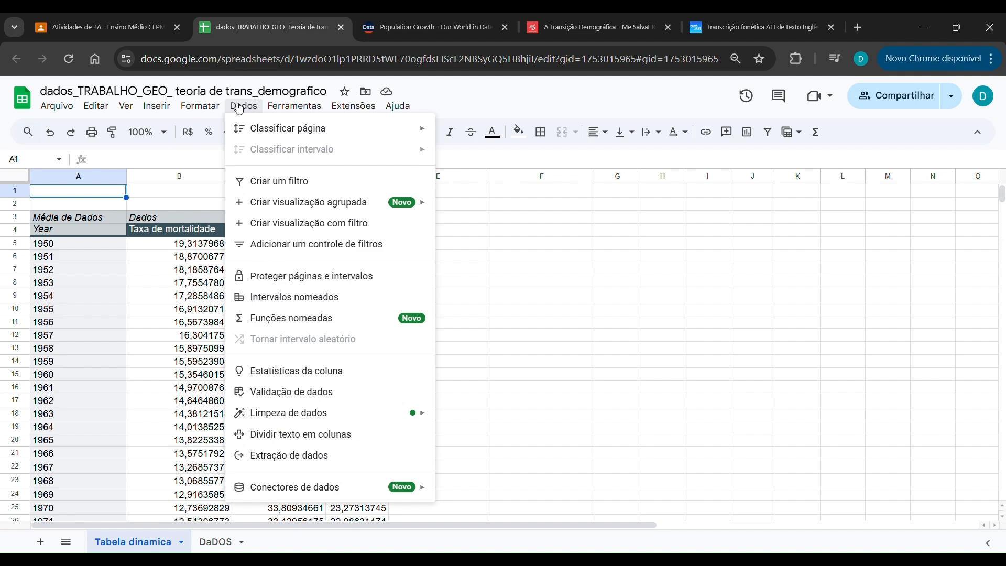
pyautogui.click(58, 108)
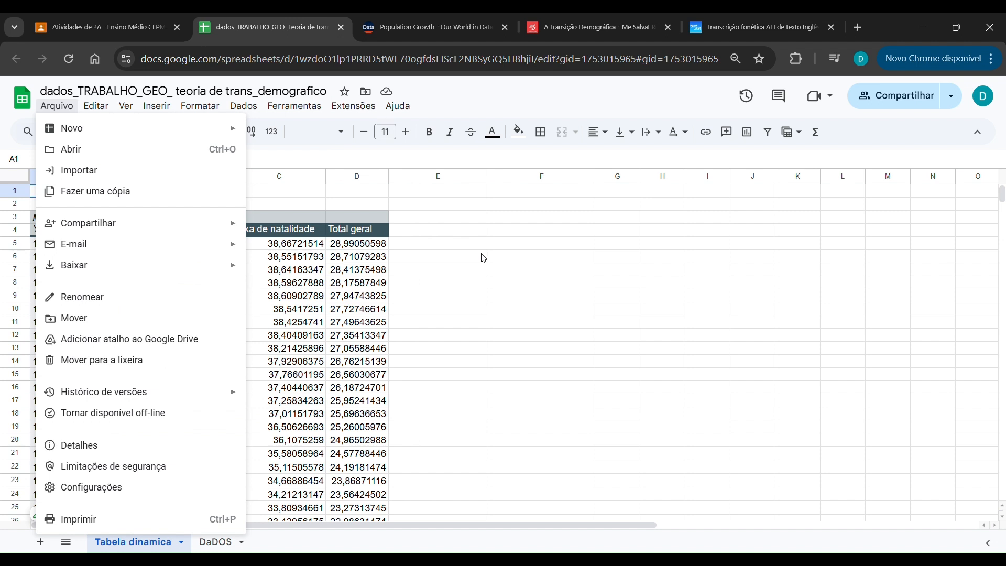
pyautogui.moveTo(168, 276)
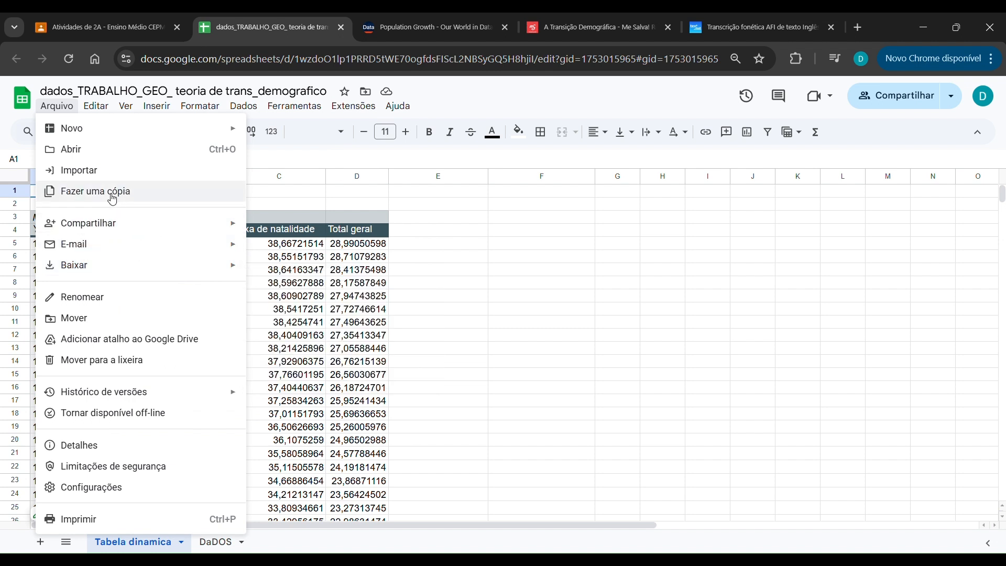
pyautogui.click(112, 194)
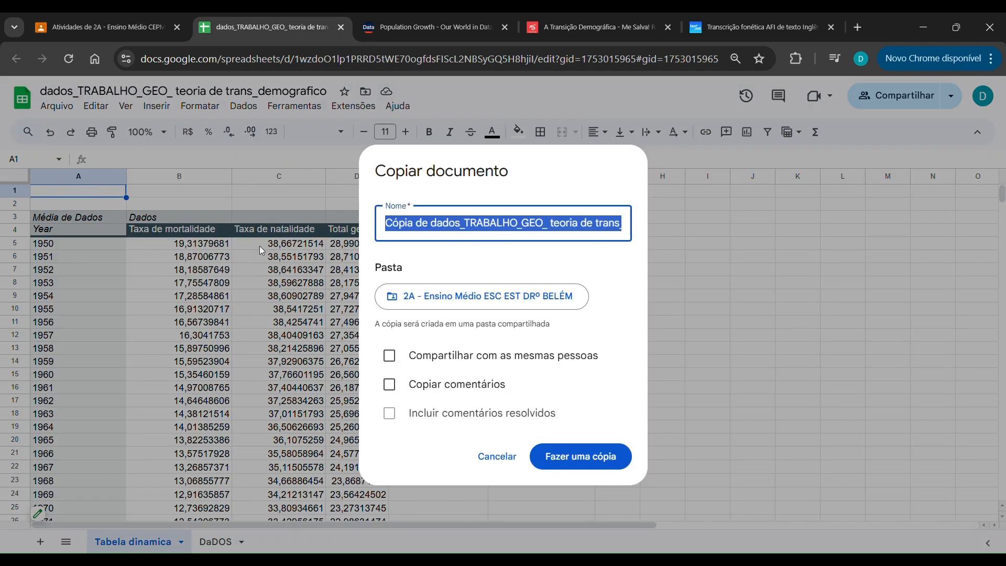
pyautogui.click(469, 229)
pyautogui.moveTo(470, 229); pyautogui.dragTo(380, 230)
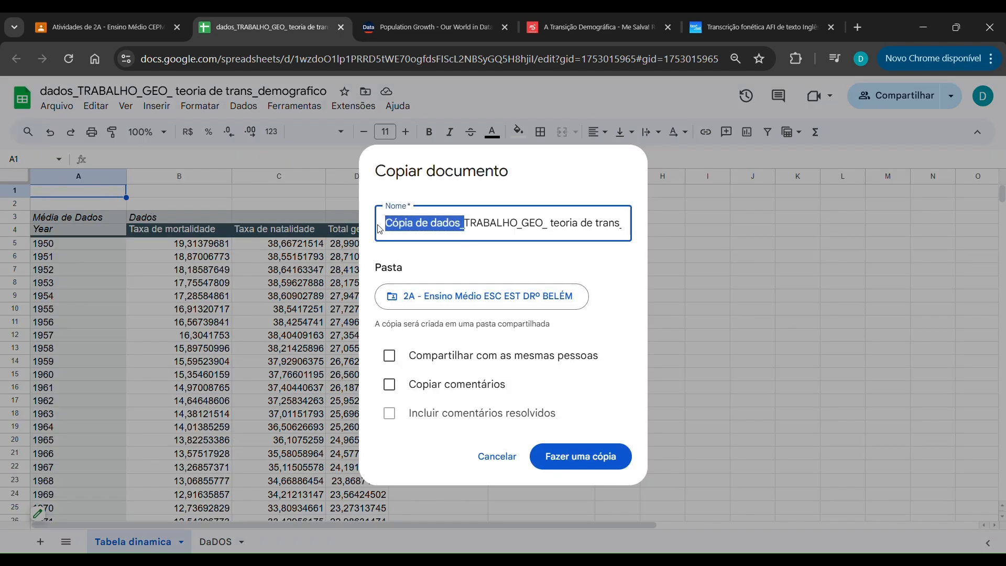
pyautogui.press('Delete')
pyautogui.press('Delete')
pyautogui.press('Delete')
pyautogui.press('Delete')
pyautogui.press('Delete')
pyautogui.press('Delete')
pyautogui.press('Delete')
pyautogui.press('Delete')
pyautogui.press('Delete')
pyautogui.press('Delete')
pyautogui.press('Delete')
pyautogui.press('Delete')
pyautogui.press('Delete')
pyautogui.press('Delete')
pyautogui.press('Delete')
pyautogui.press('Delete')
pyautogui.press('Delete')
pyautogui.press('Delete')
pyautogui.press('Delete')
pyautogui.press('Delete')
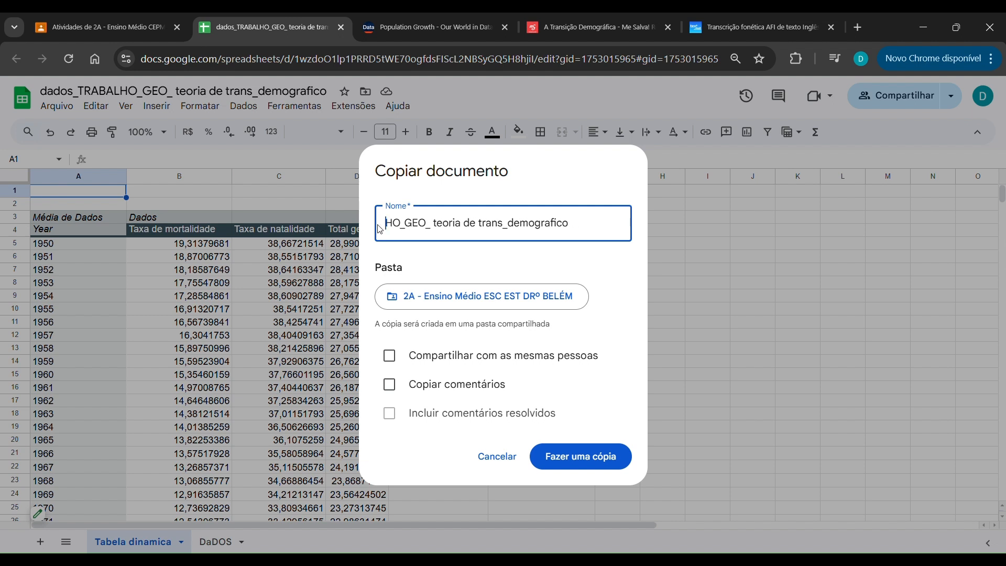
pyautogui.press('Delete')
pyautogui.press('Delete')
pyautogui.press('Delete')
pyautogui.press('Delete')
pyautogui.press('Delete')
pyautogui.press('Delete')
pyautogui.press('Delete')
pyautogui.press('Delete')
pyautogui.press('Delete')
pyautogui.press('Delete')
pyautogui.press('Delete')
pyautogui.press('Delete')
pyautogui.press('Delete')
pyautogui.press('Delete')
pyautogui.press('Delete')
pyautogui.press('Delete')
pyautogui.press('Delete')
pyautogui.press('Delete')
pyautogui.press('Delete')
pyautogui.press('Delete')
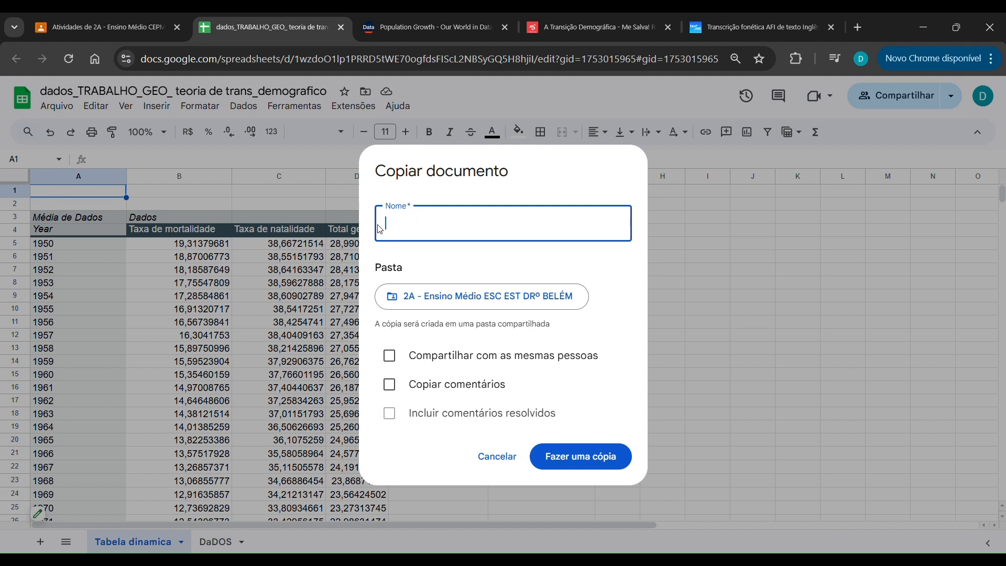
pyautogui.write('Trabalho_DANIEL_FULANO')
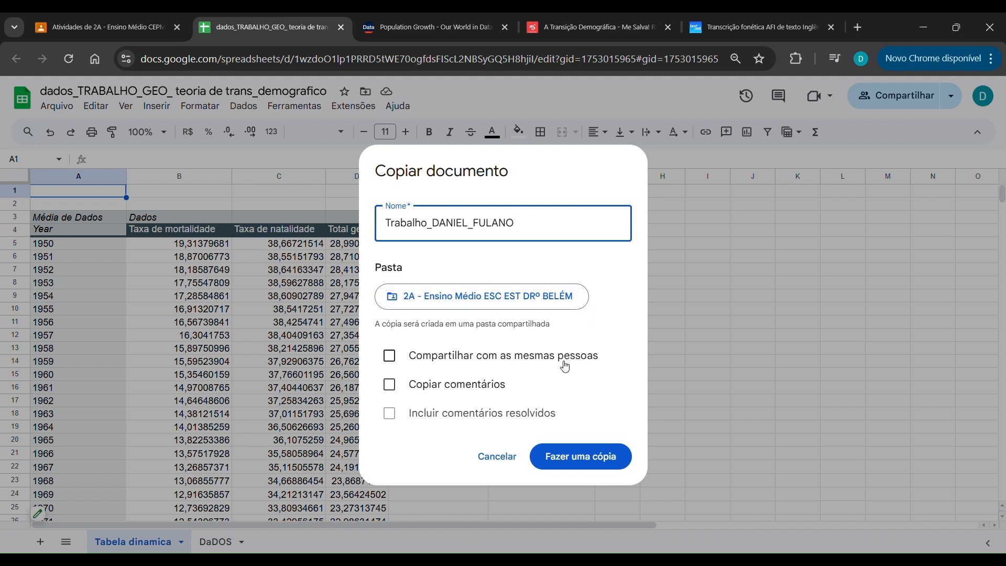
pyautogui.click(577, 468)
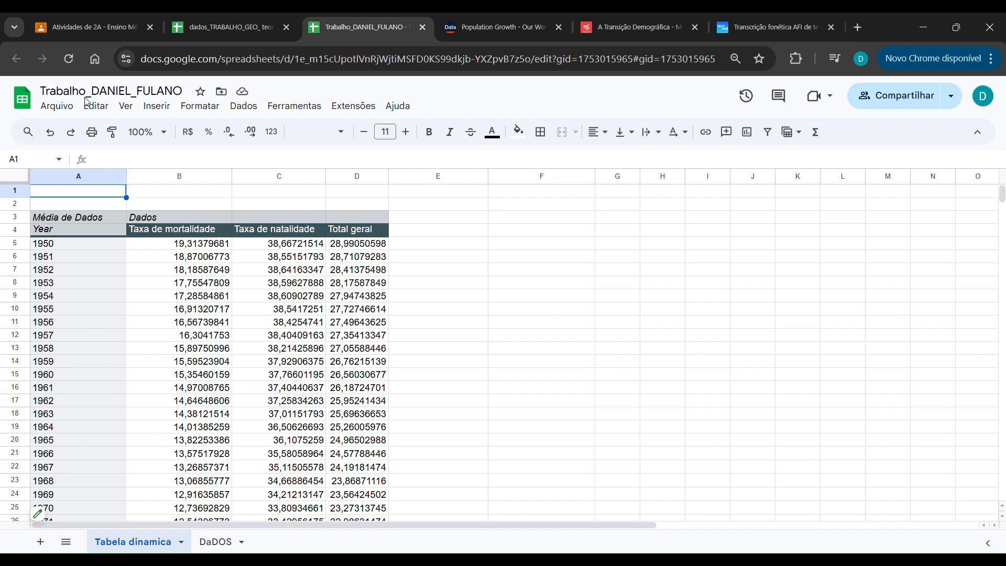
# Close the original dados_TRABALHO_GEO_ spreadsheet and keep only the renamed copy open.
pyautogui.click(151, 92)
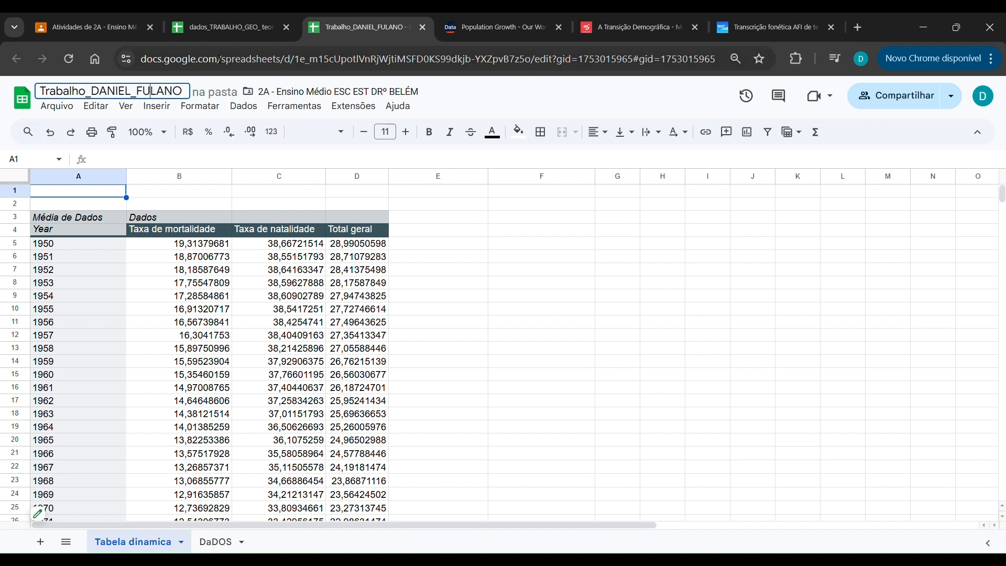
pyautogui.click(448, 313)
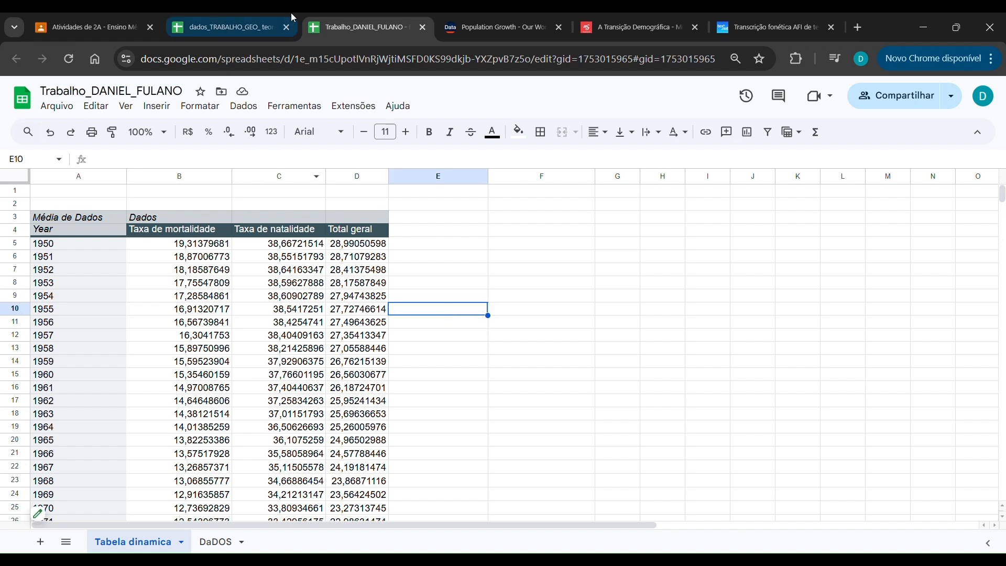
pyautogui.click(285, 27)
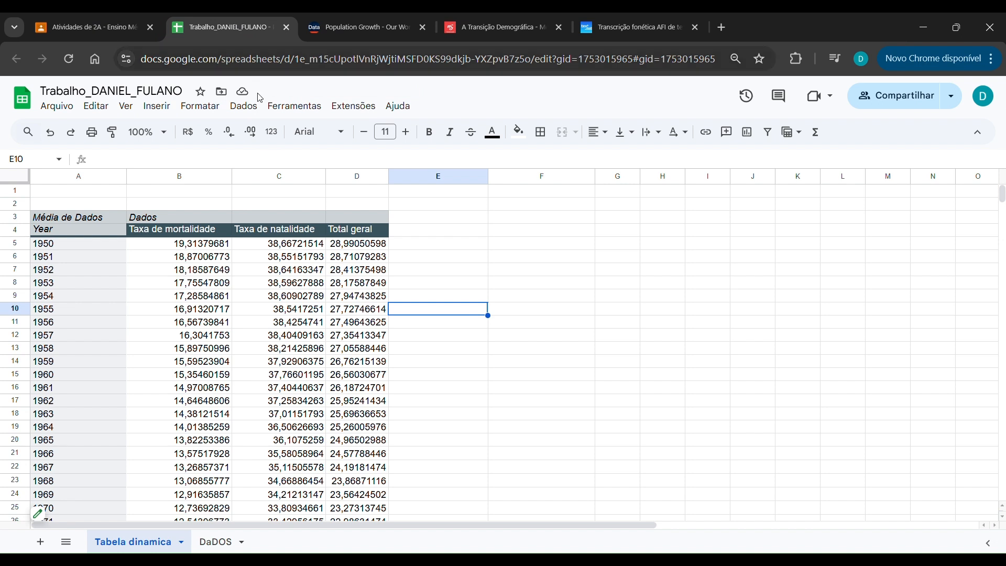
# Delete the Tabela dinamica sheet from the copy and select cell D2 in the DaDOS sheet.
pyautogui.rightClick(142, 547)
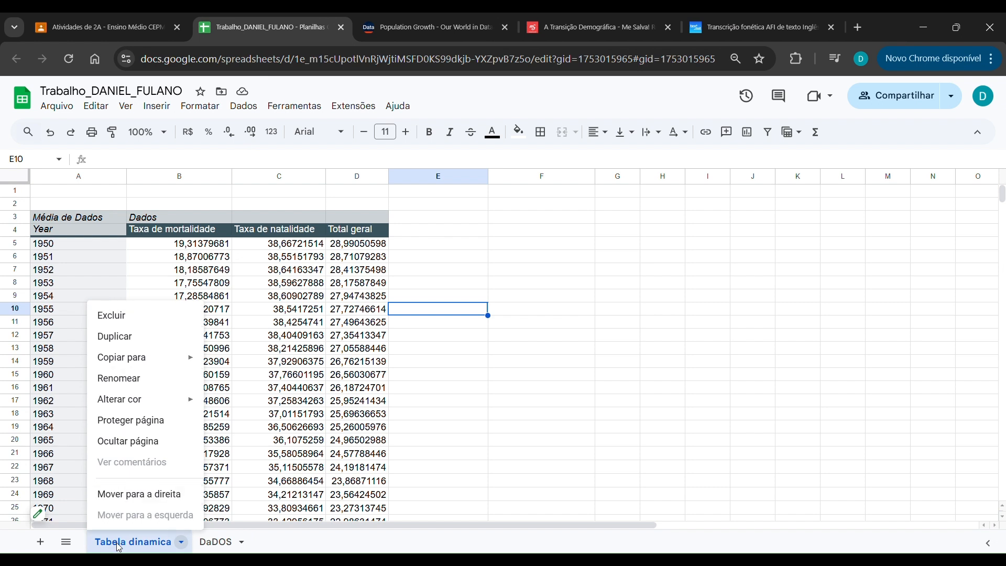
pyautogui.click(137, 547)
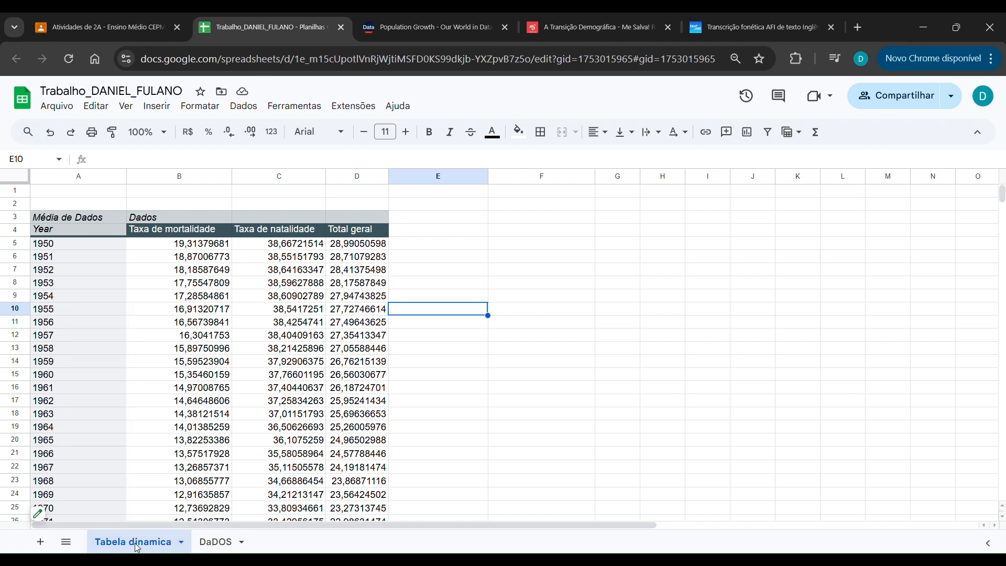
pyautogui.click(183, 545)
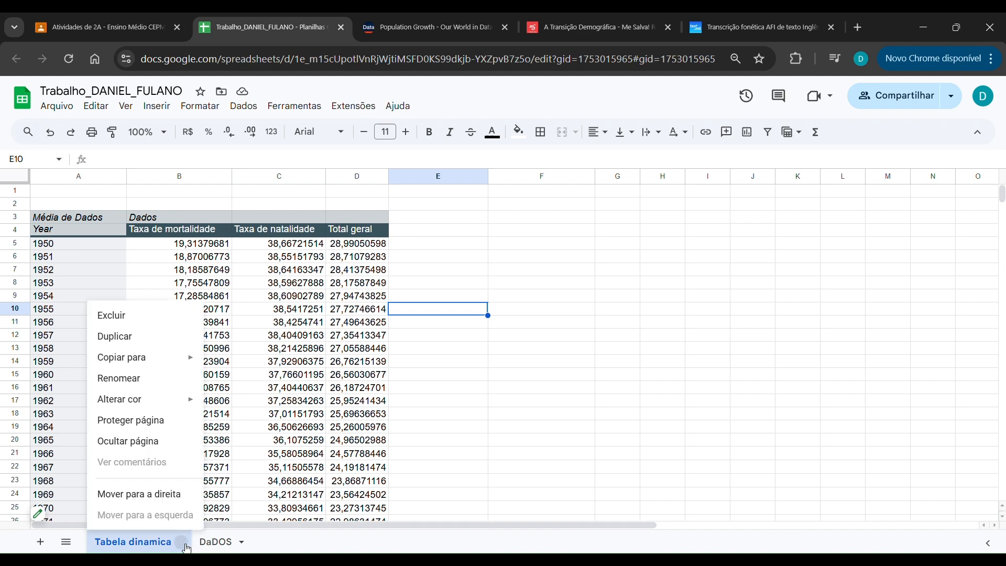
pyautogui.click(131, 316)
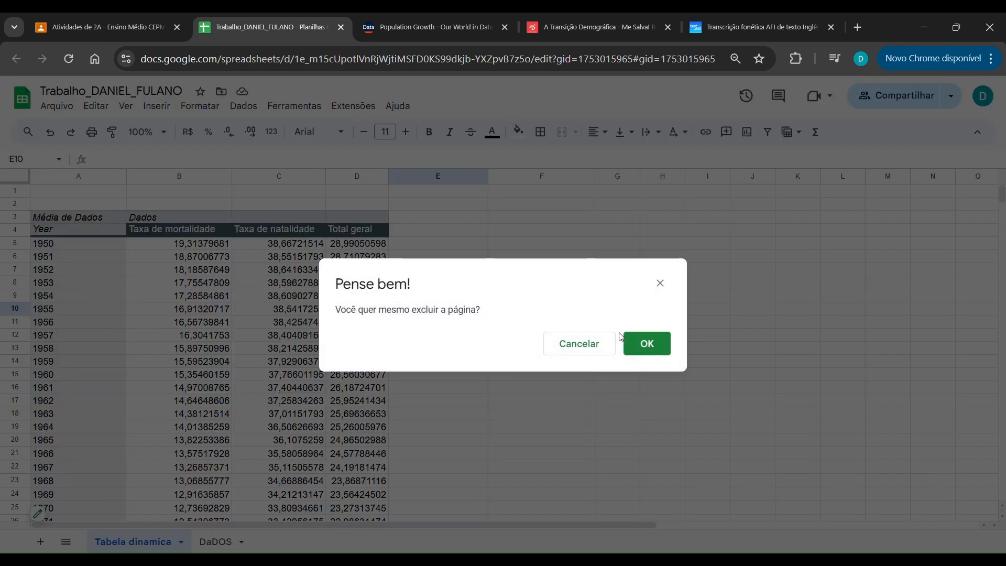
pyautogui.click(636, 353)
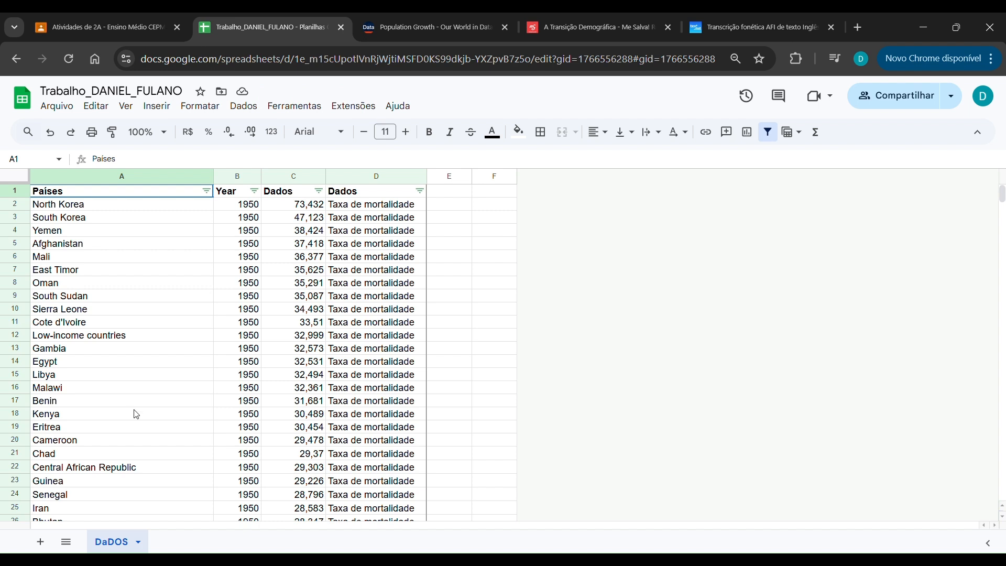
pyautogui.click(363, 207)
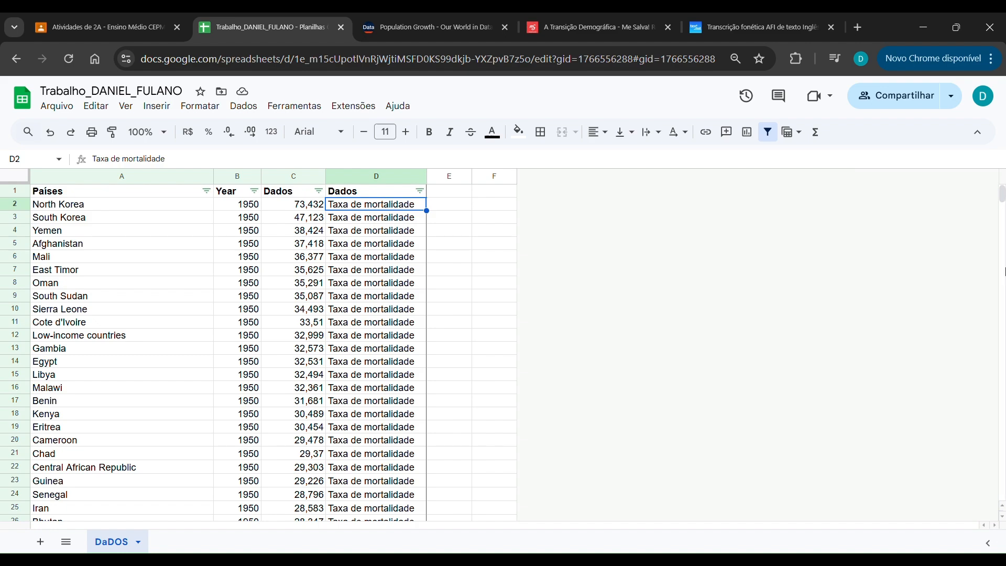
# Remove the existing filter from the header row A1:D1 of the DaDOS sheet.
pyautogui.moveTo(1001, 194); pyautogui.dragTo(981, 173)
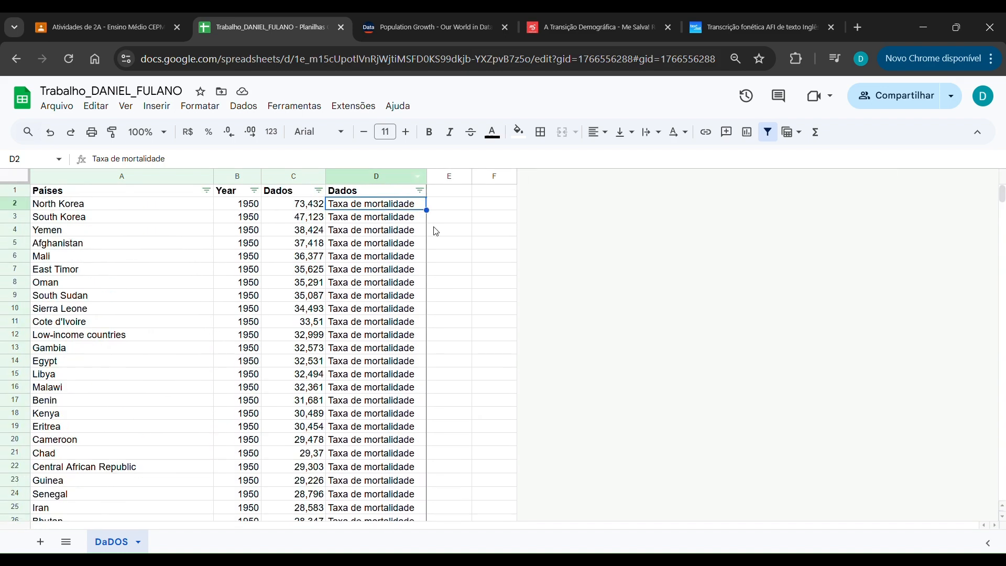
pyautogui.click(479, 244)
pyautogui.moveTo(152, 196); pyautogui.dragTo(387, 197)
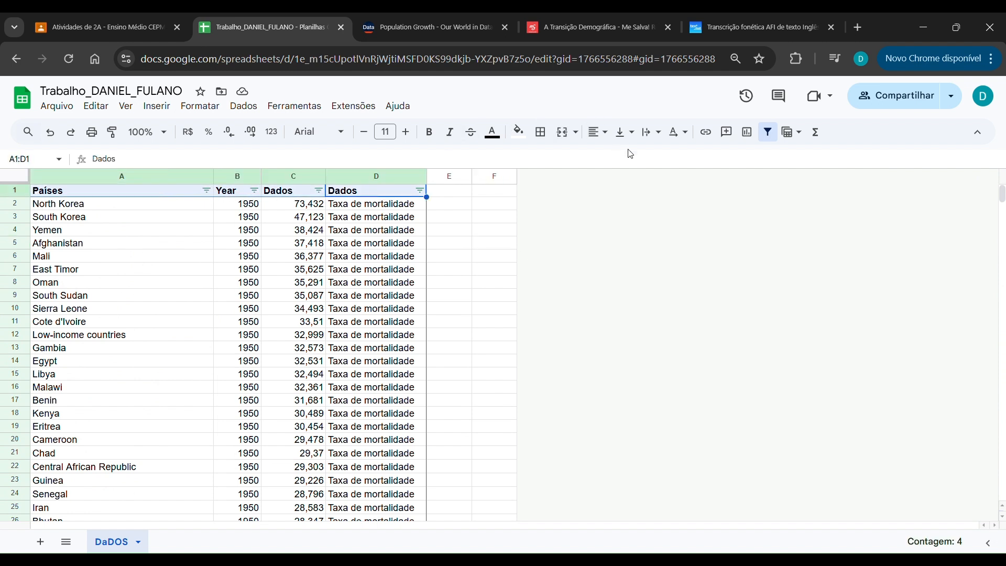
pyautogui.click(768, 132)
pyautogui.click(450, 256)
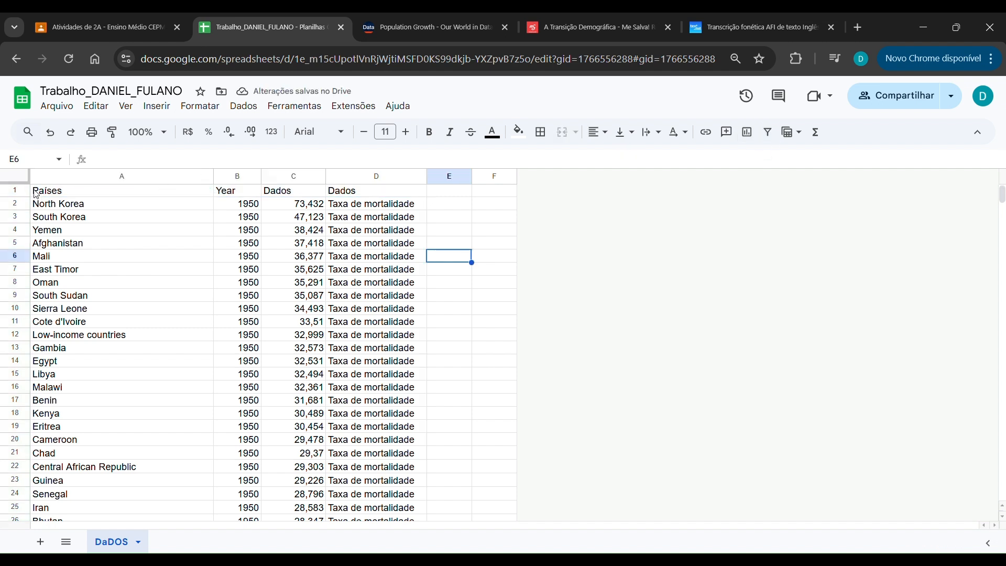
# Select the entire data range A1:D37297, including the headers, and create a filter on it.
pyautogui.click(58, 220)
pyautogui.moveTo(126, 194); pyautogui.dragTo(358, 200)
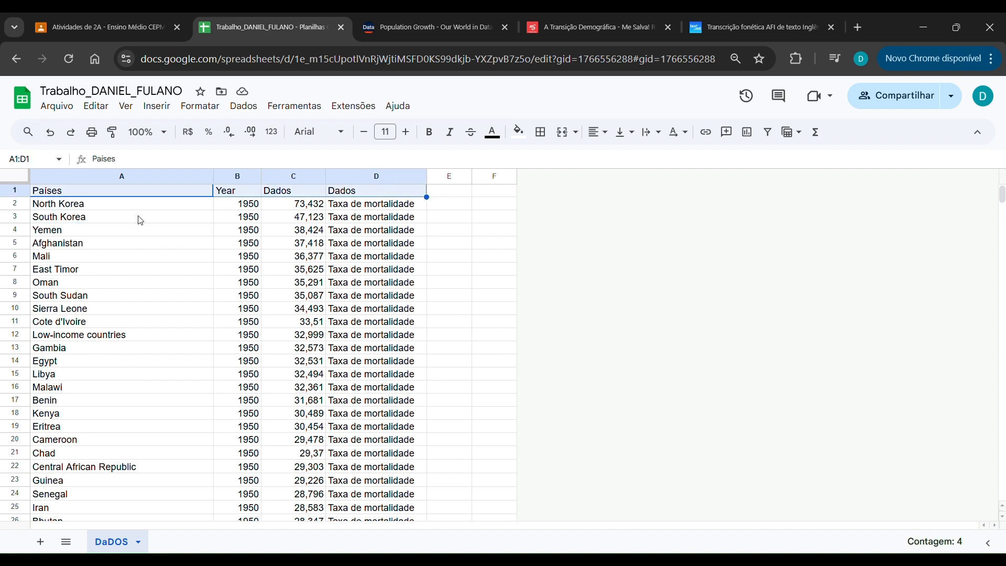
pyautogui.click(210, 243)
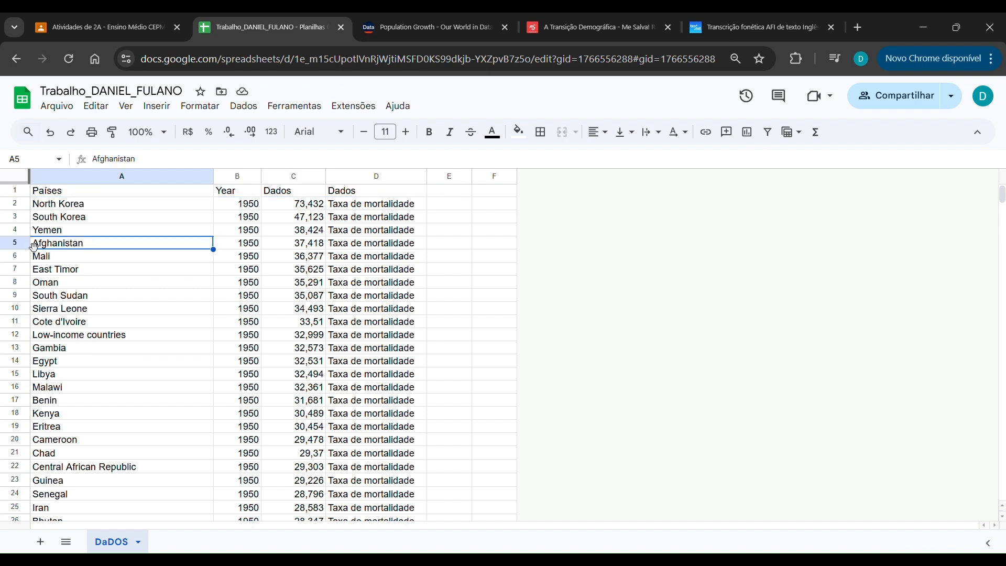
pyautogui.click(51, 194)
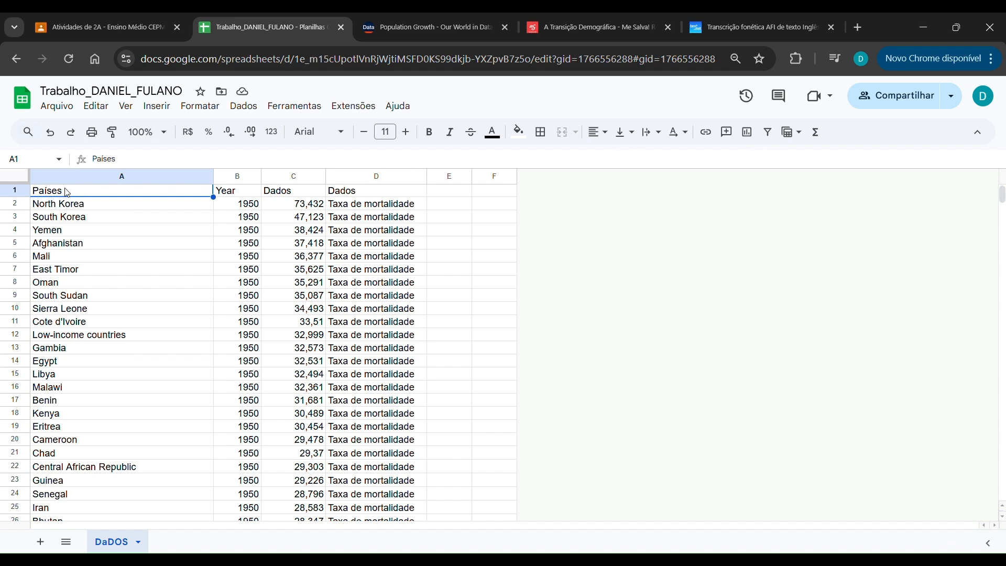
pyautogui.hotkey('ctrl', 'shift', 'Down')
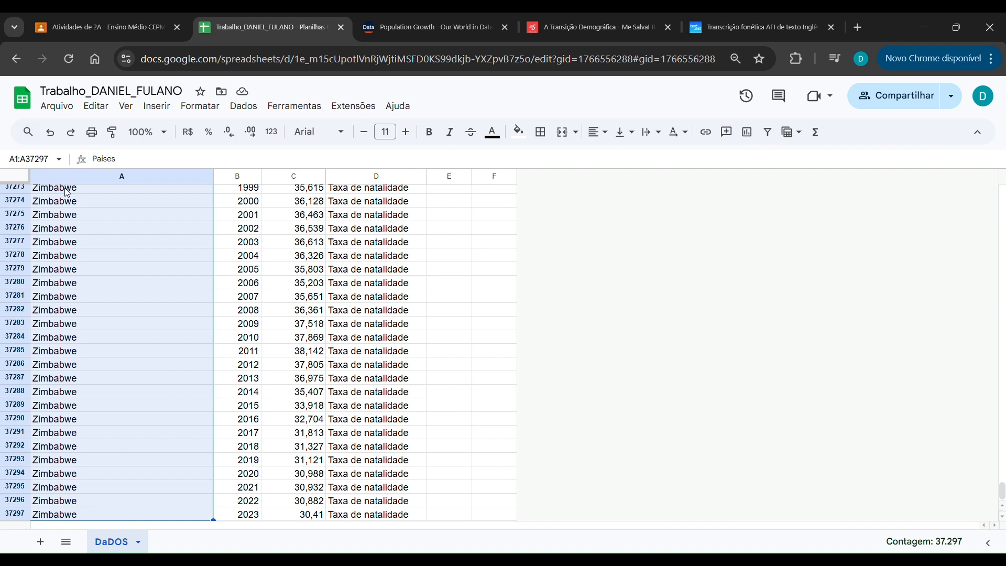
pyautogui.hotkey('ctrl', 'shift', 'Right')
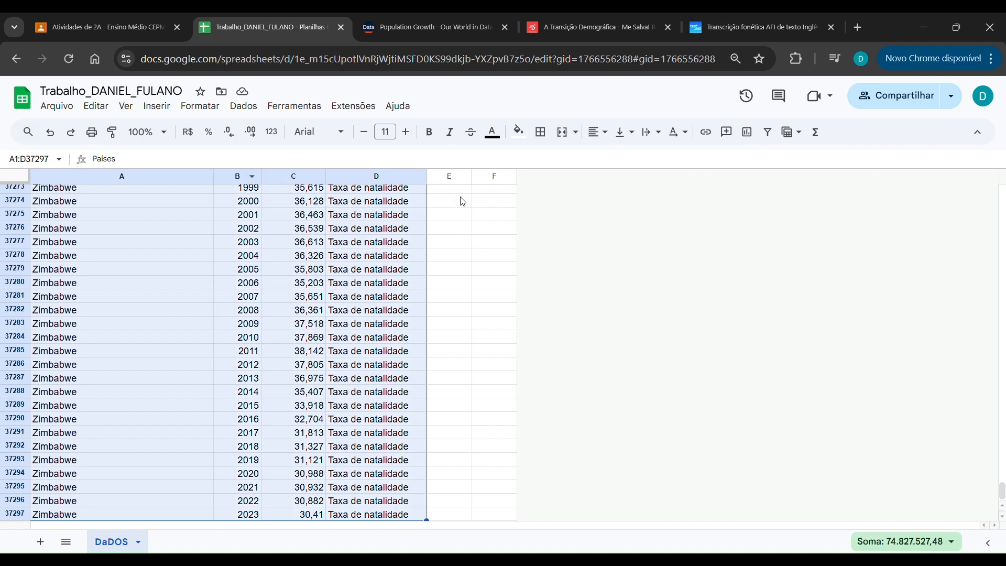
pyautogui.moveTo(1001, 492); pyautogui.dragTo(968, 189)
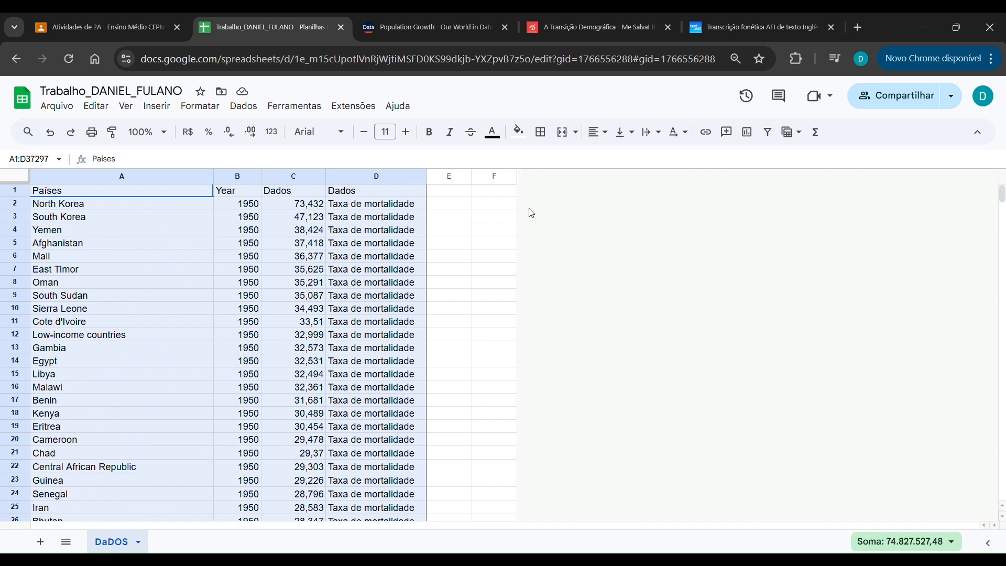
pyautogui.click(768, 137)
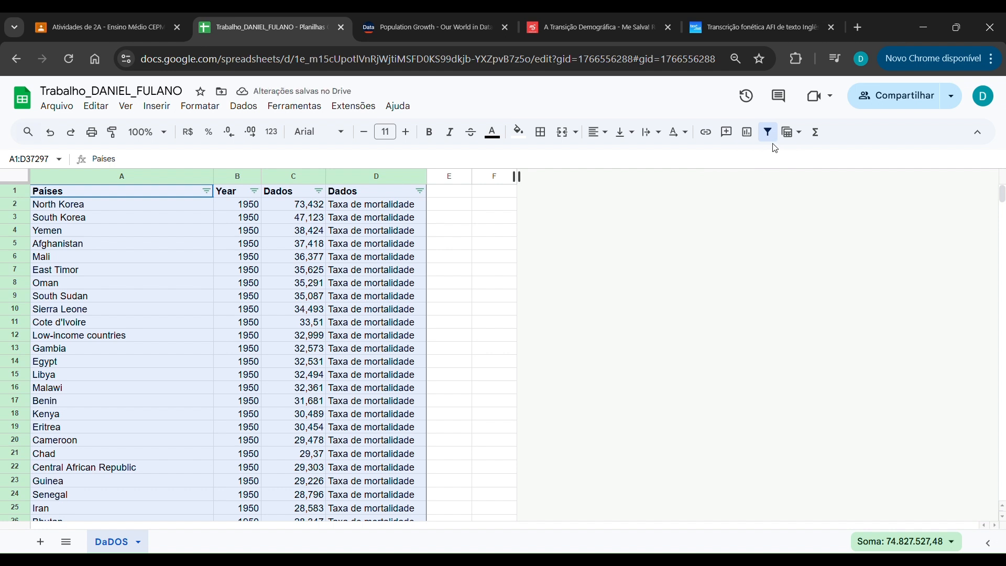
# Create a filter view for the selected range A1:D37297.
pyautogui.click(803, 139)
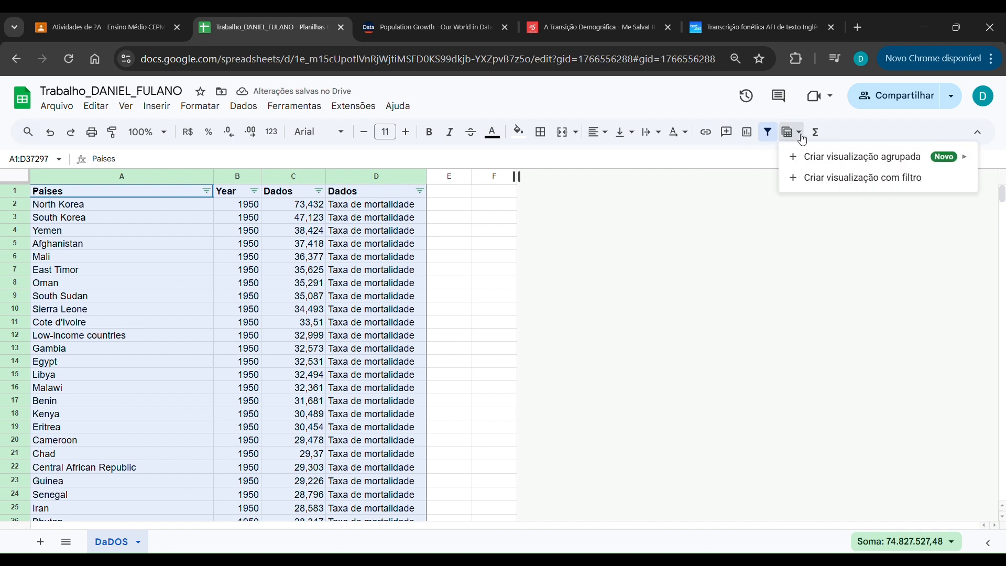
pyautogui.click(898, 184)
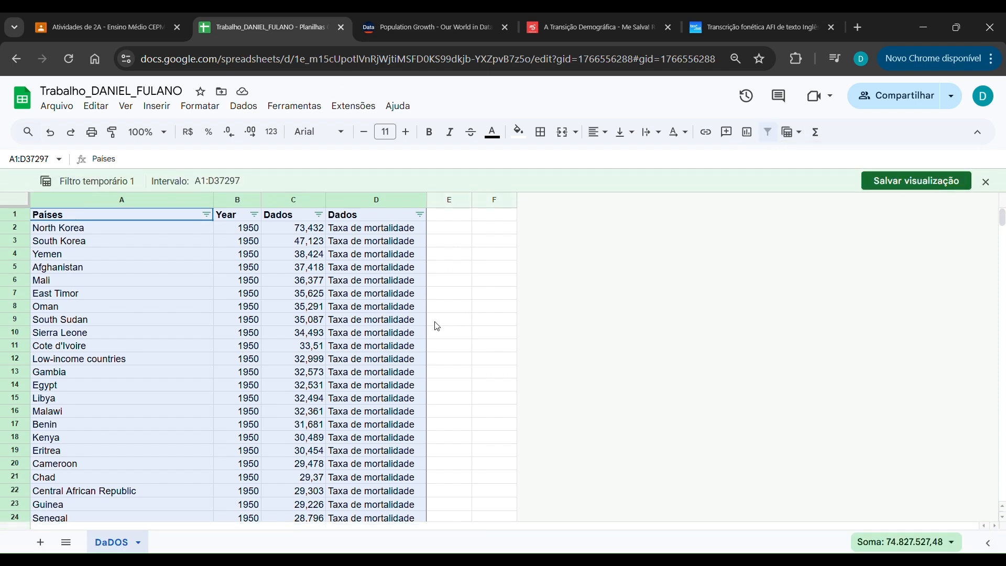
pyautogui.click(446, 284)
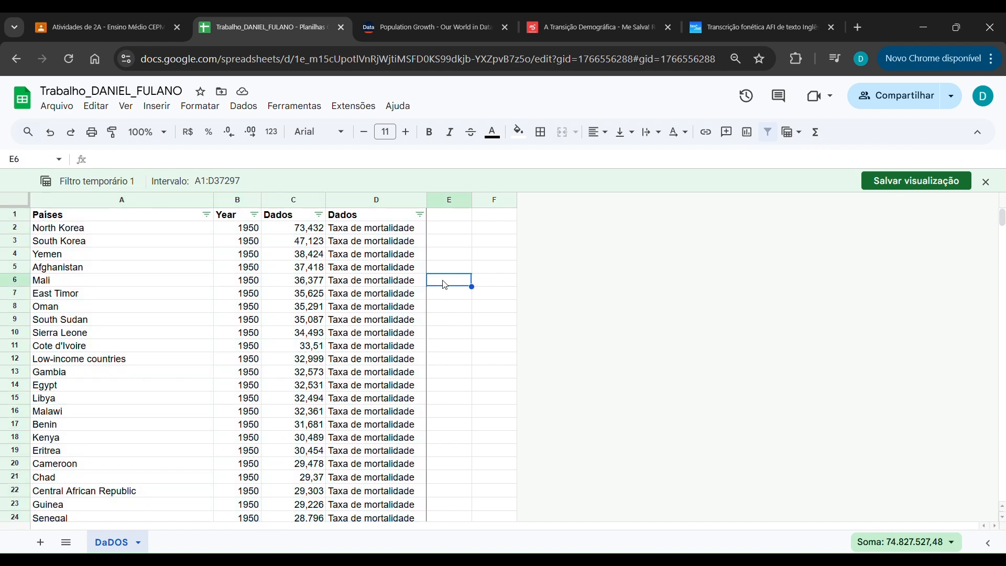
# Try sorting the table by the Dados values in column C from A to Z and from Z to A.
pyautogui.click(319, 216)
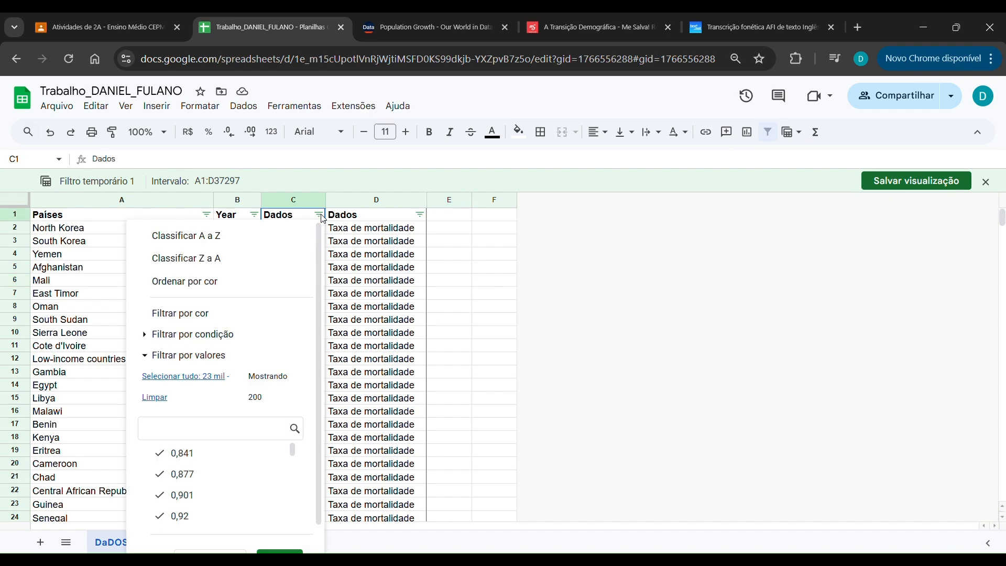
pyautogui.click(209, 245)
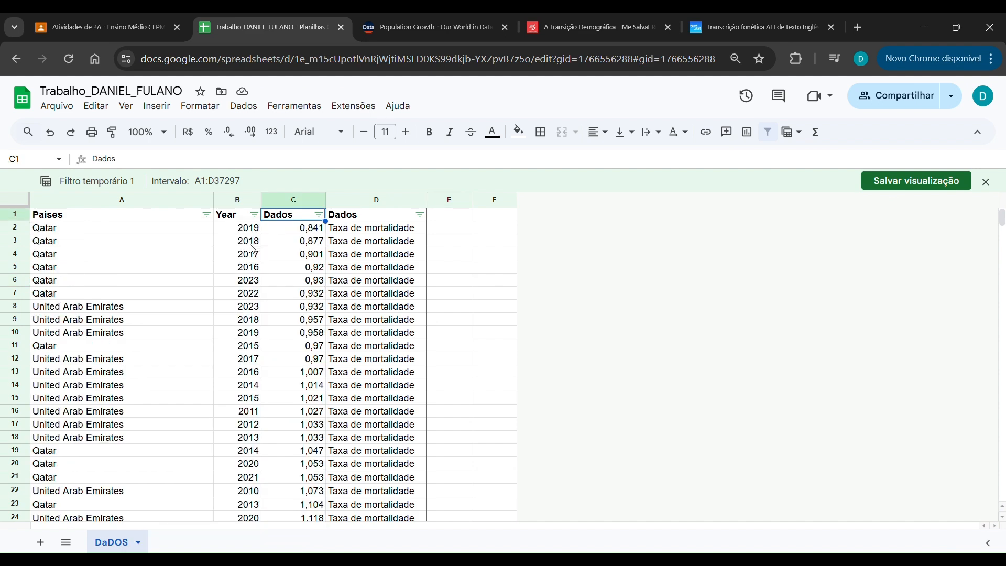
pyautogui.click(318, 215)
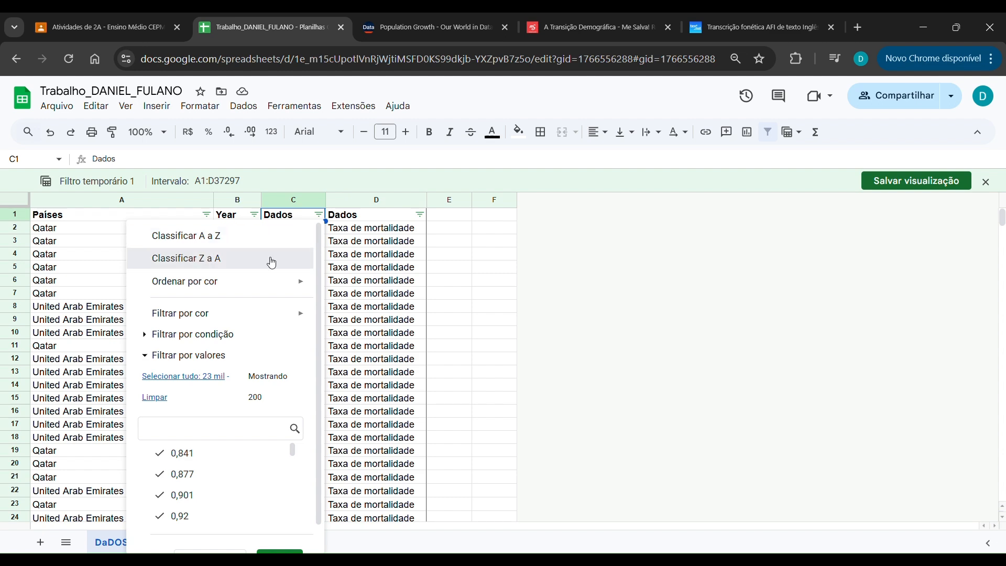
pyautogui.click(271, 259)
pyautogui.click(465, 245)
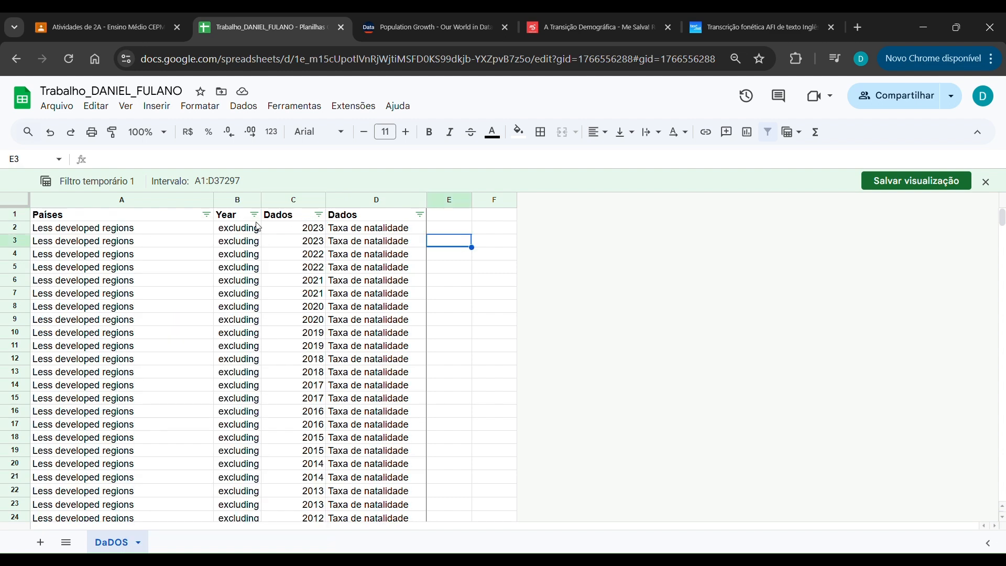
# Sort the table by the numeric Dados values in column C from A to Z.
pyautogui.click(319, 215)
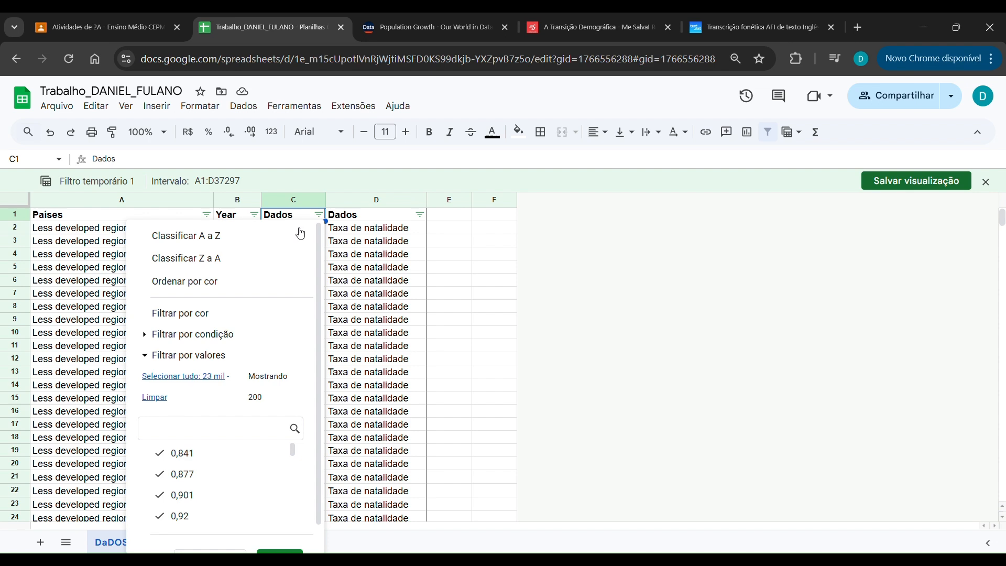
pyautogui.click(213, 243)
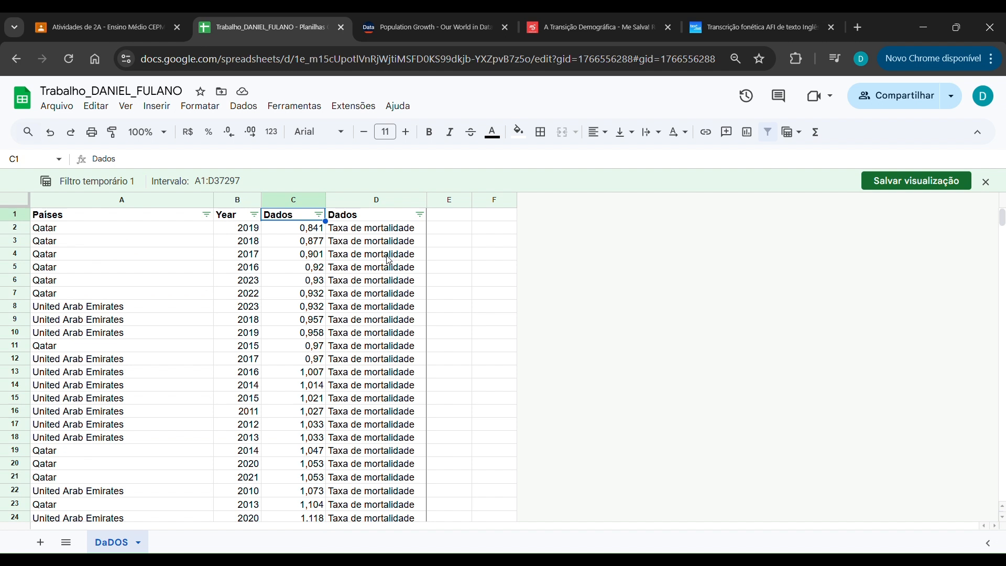
pyautogui.click(386, 232)
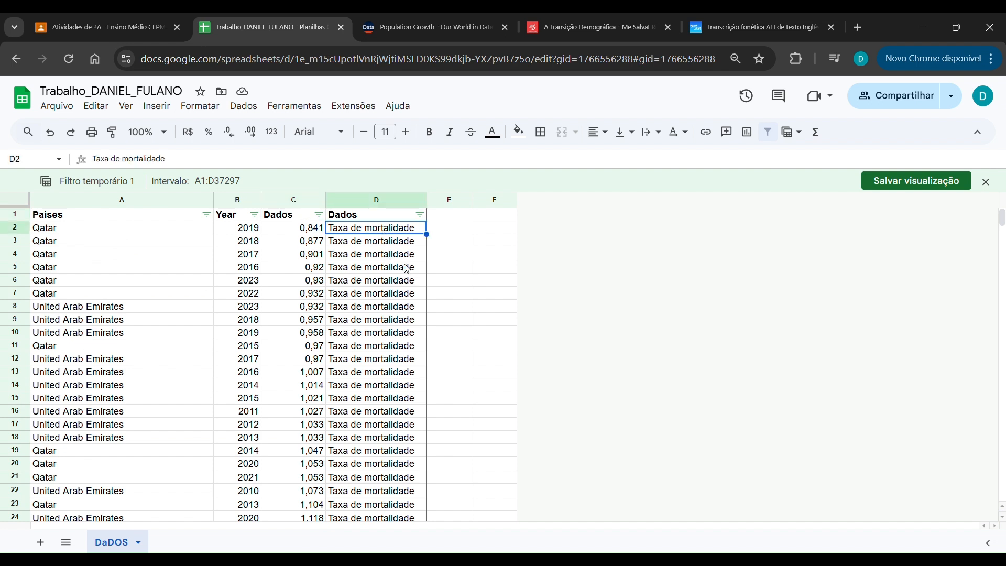
# Examine the filter values offered for the Dados column D and leave the filter unchanged.
pyautogui.click(420, 214)
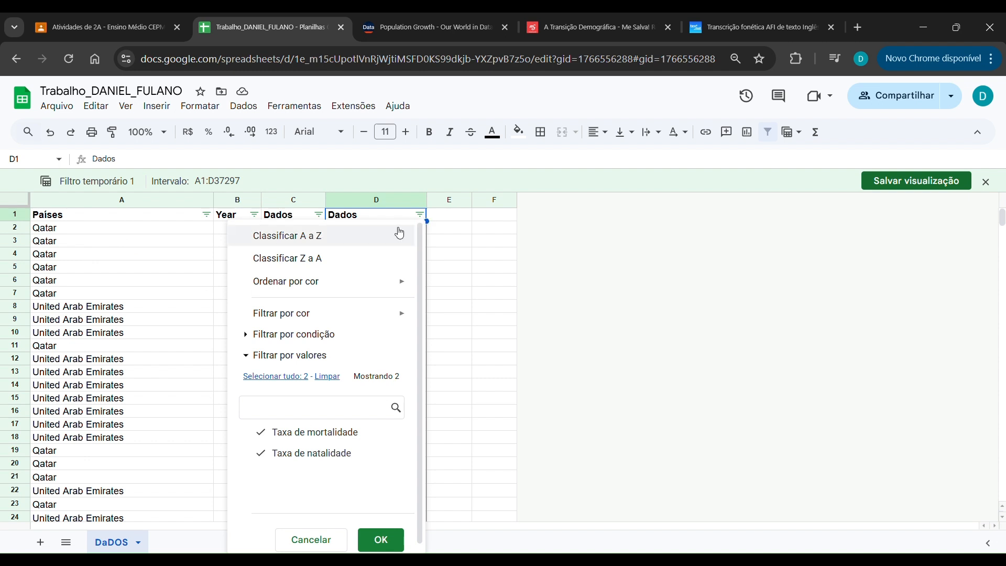
pyautogui.scroll(-1, 314, 426)
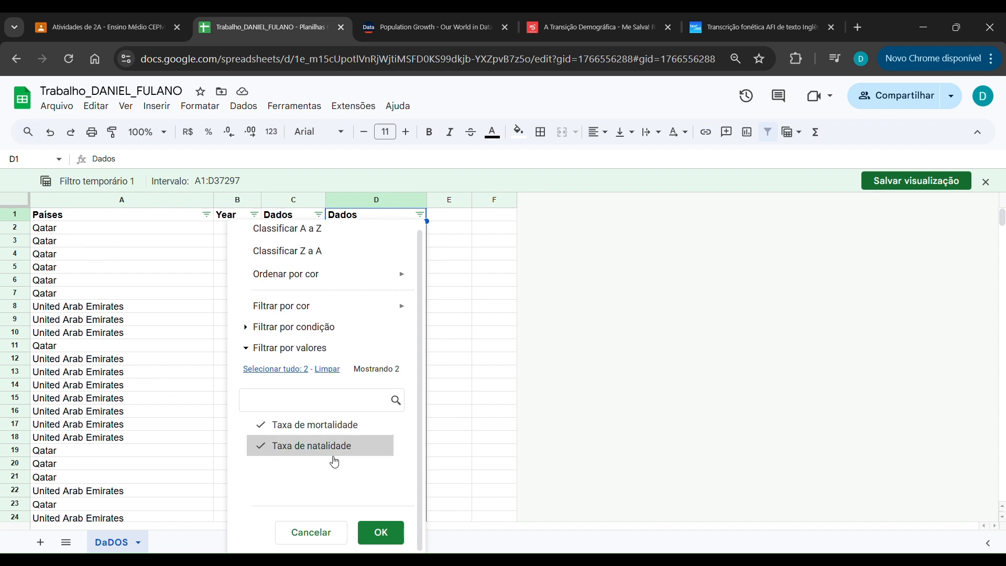
pyautogui.click(480, 385)
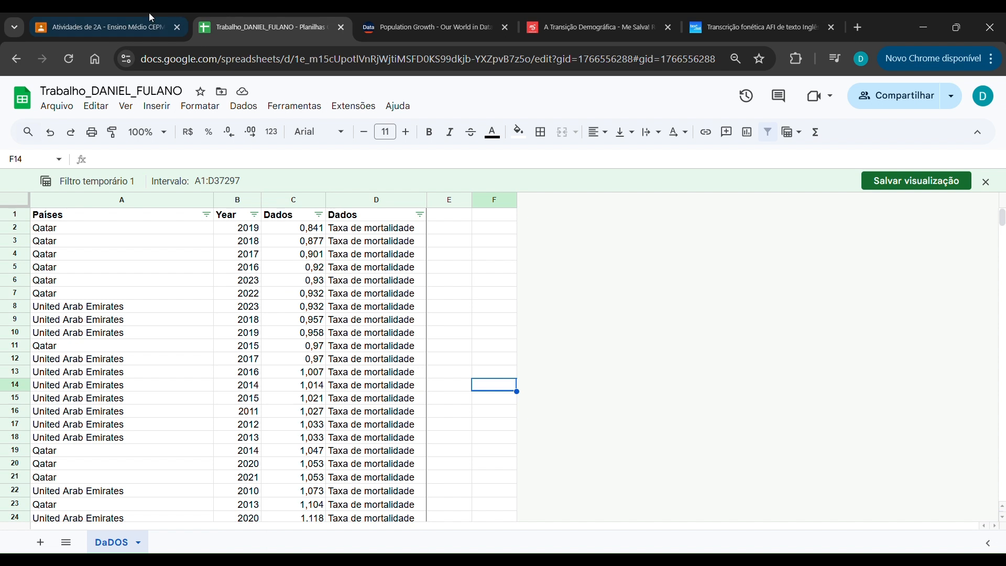
pyautogui.click(93, 254)
pyautogui.click(50, 220)
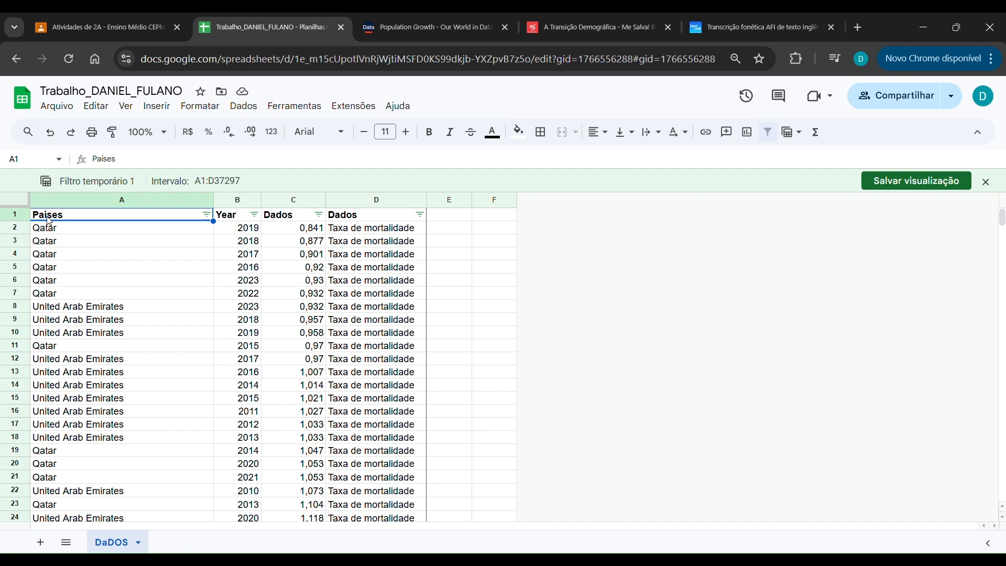
pyautogui.hotkey('ctrl', 'shift', 'Down')
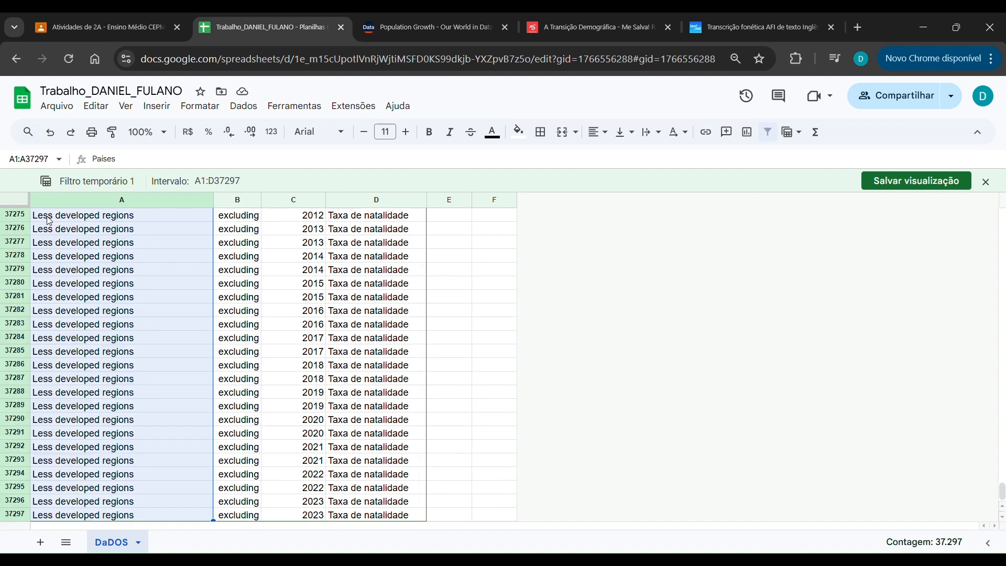
pyautogui.hotkey('ctrl', 'shift', 'Right')
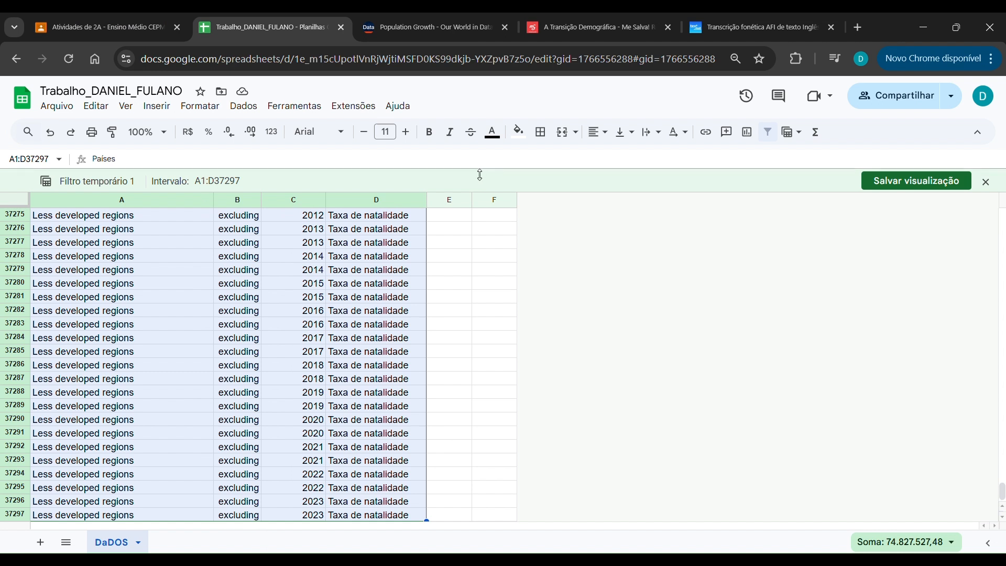
pyautogui.hotkey('ctrl', 'Up')
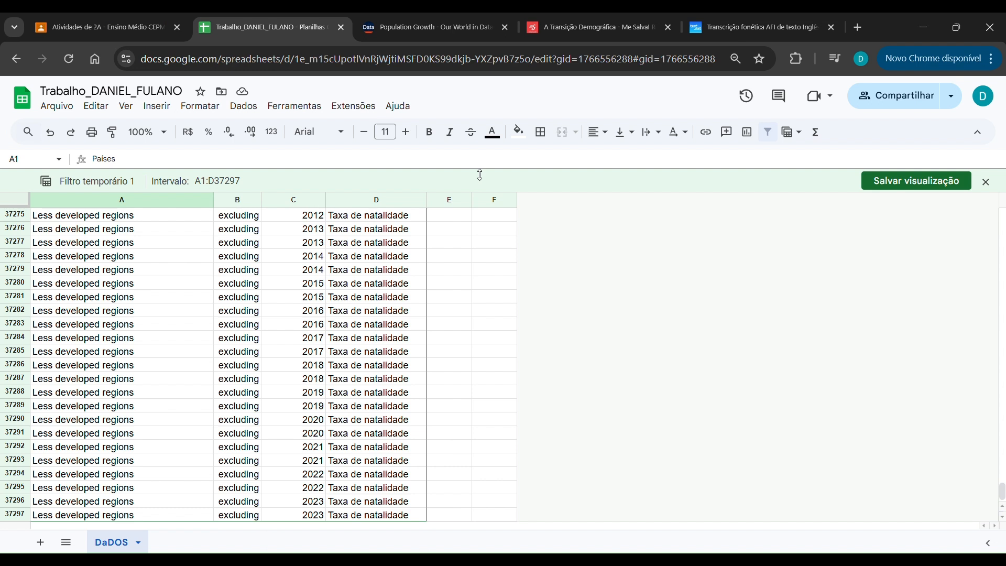
pyautogui.hotkey('ctrl', 'Down')
pyautogui.click(416, 483)
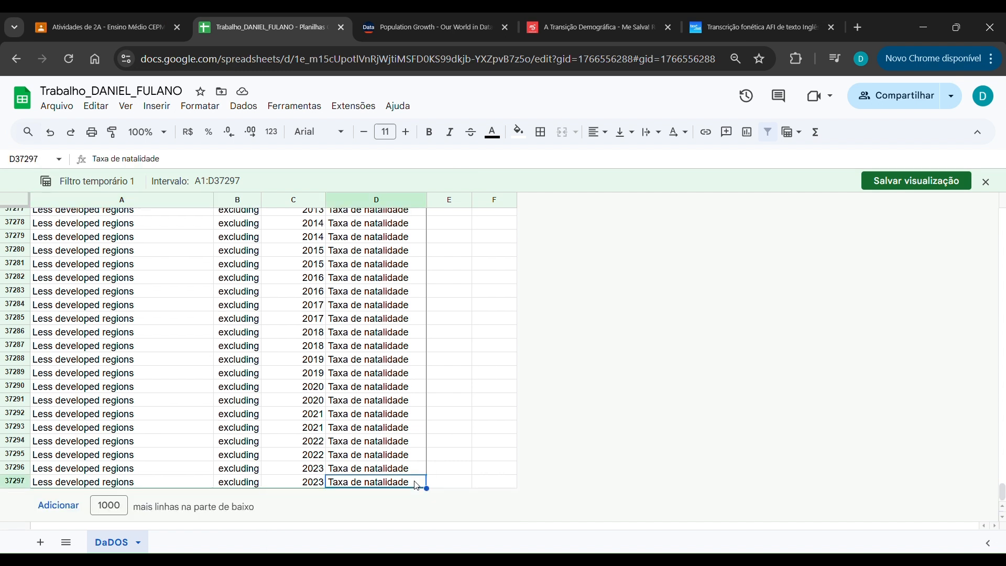
pyautogui.moveTo(1001, 492); pyautogui.dragTo(999, 109)
# Create a pivot table from the full data range DaDOS!A1:D37297 on a new sheet.
pyautogui.click(58, 213)
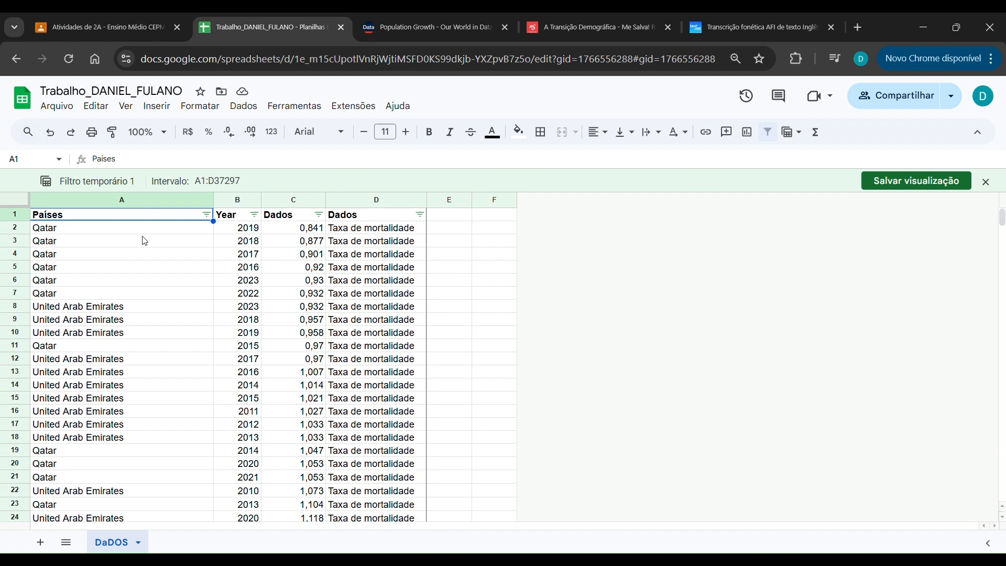
pyautogui.hotkey('ctrl', 'shift', 'Down')
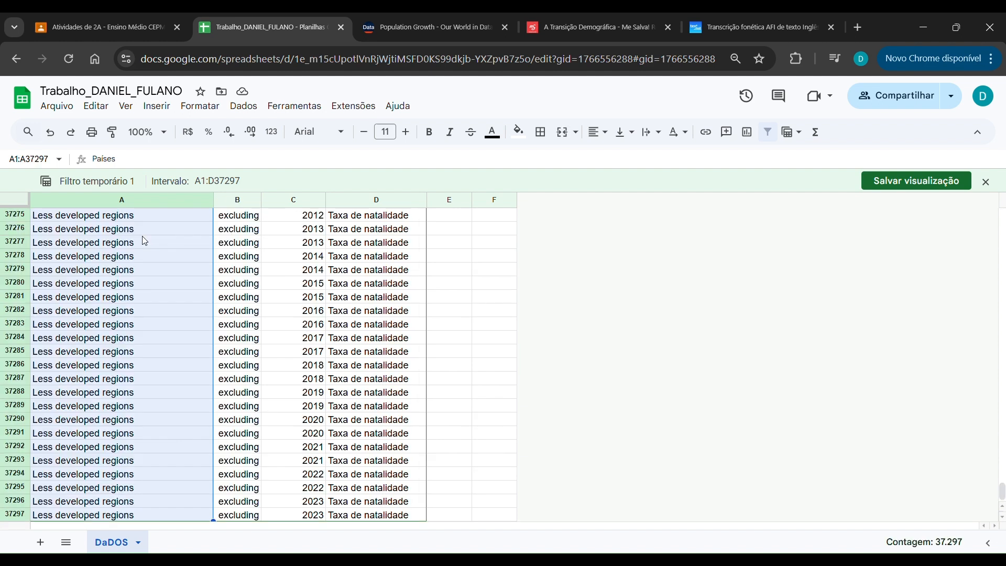
pyautogui.hotkey('ctrl', 'shift', 'Right')
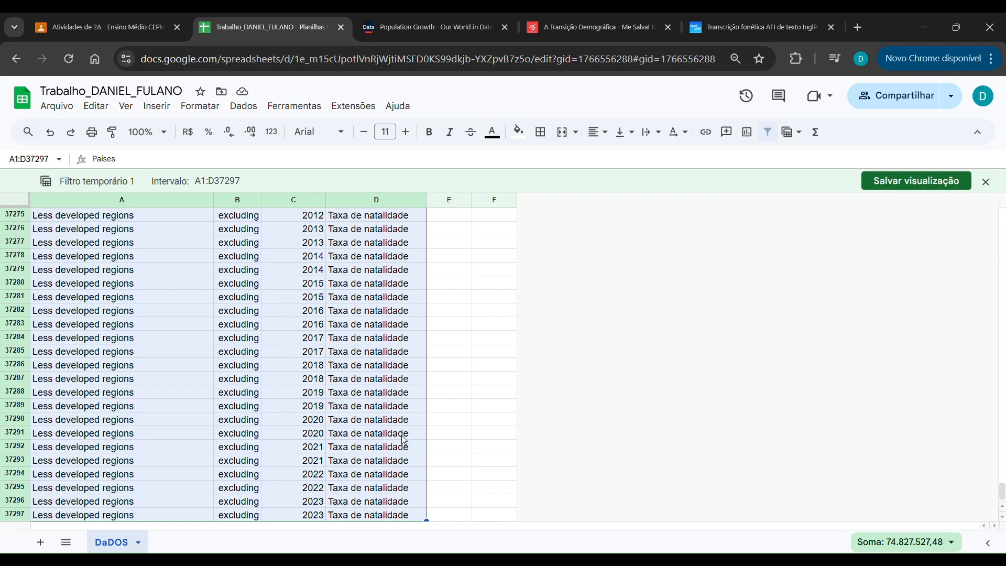
pyautogui.moveTo(1002, 486); pyautogui.dragTo(995, 205)
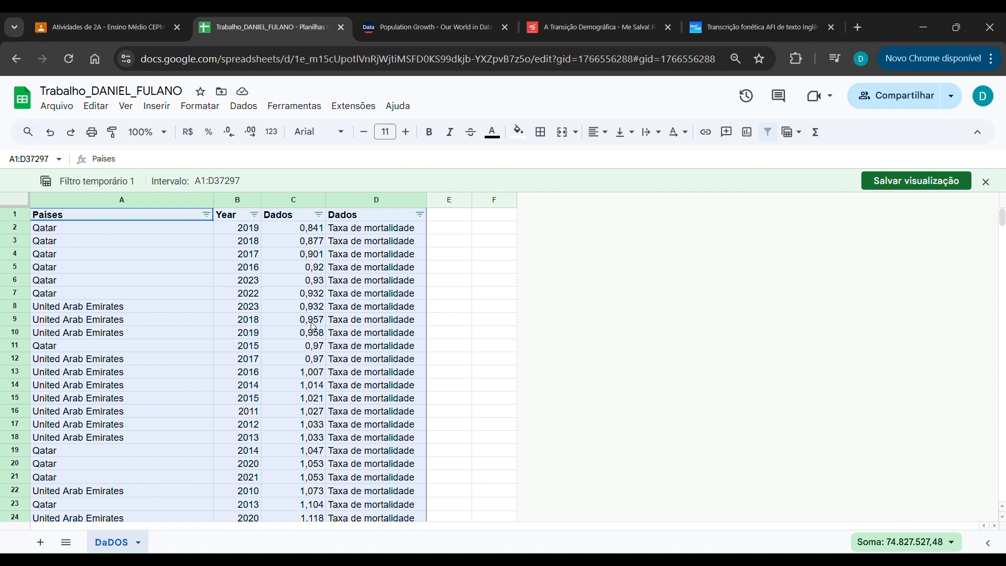
pyautogui.click(156, 107)
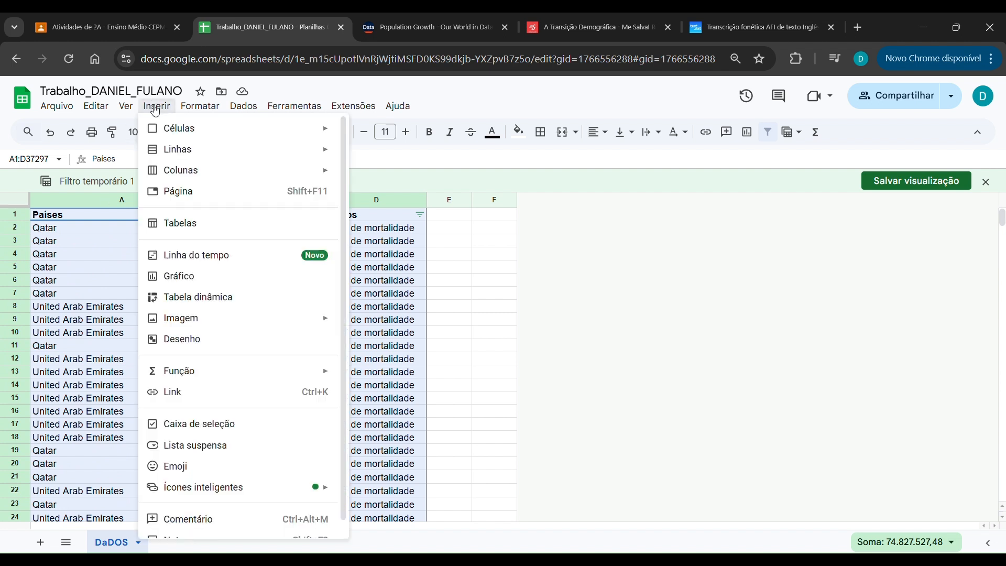
pyautogui.click(222, 309)
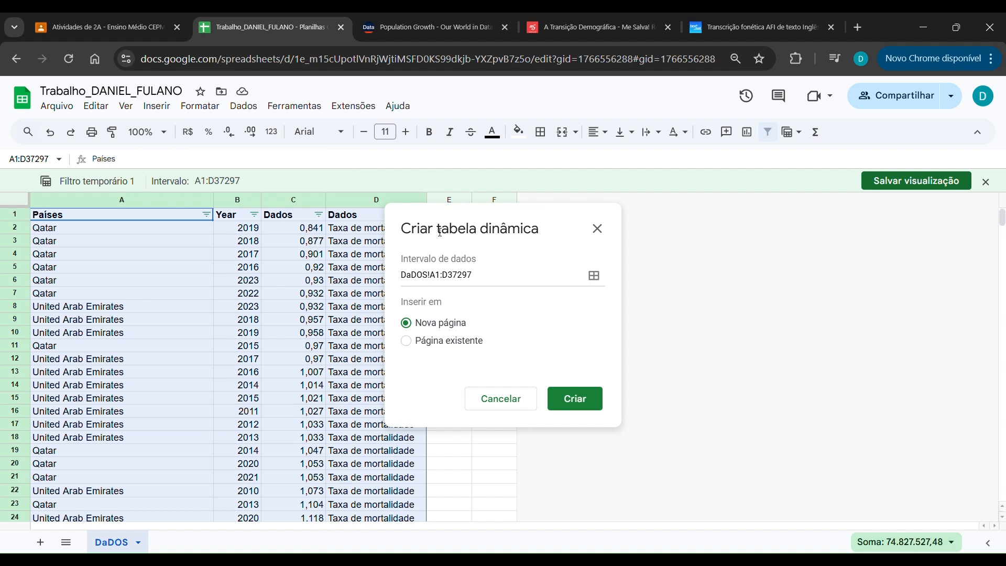
pyautogui.click(573, 394)
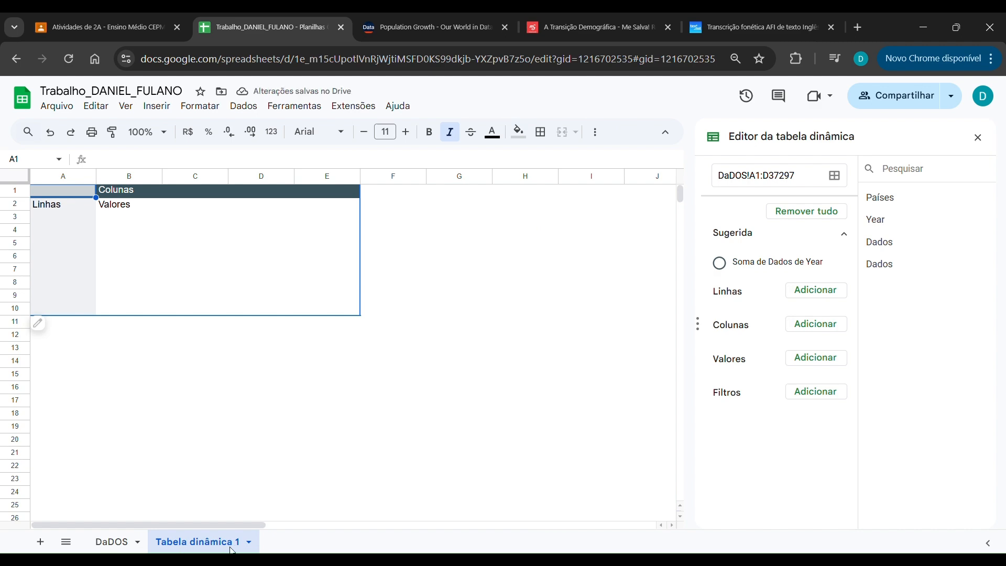
pyautogui.click(111, 543)
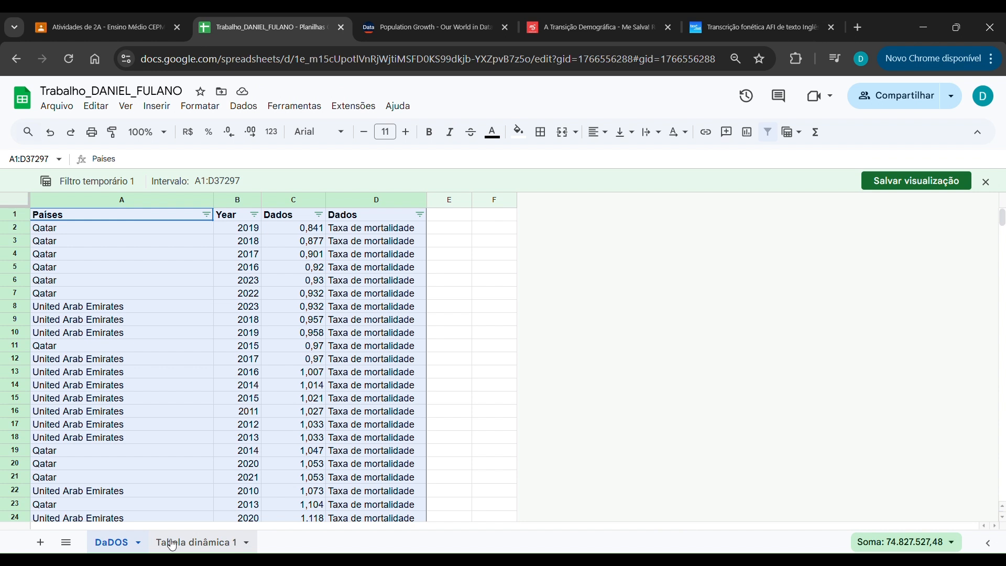
pyautogui.click(157, 544)
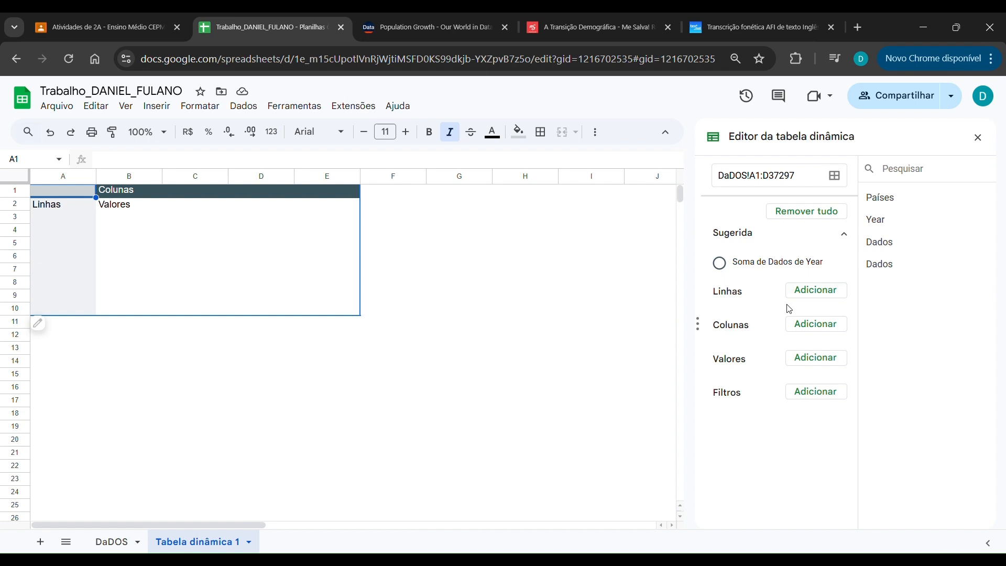
pyautogui.click(806, 293)
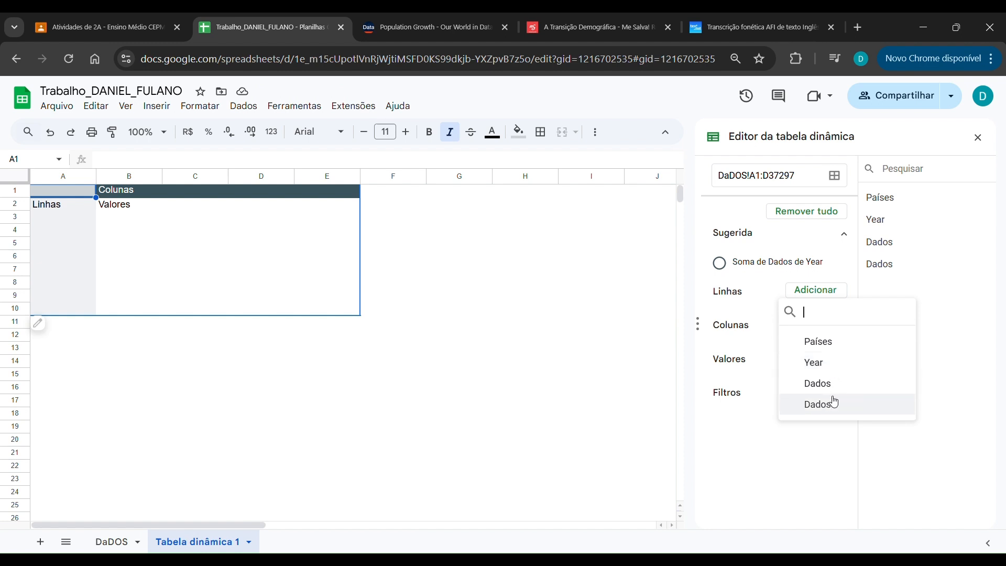
pyautogui.click(602, 231)
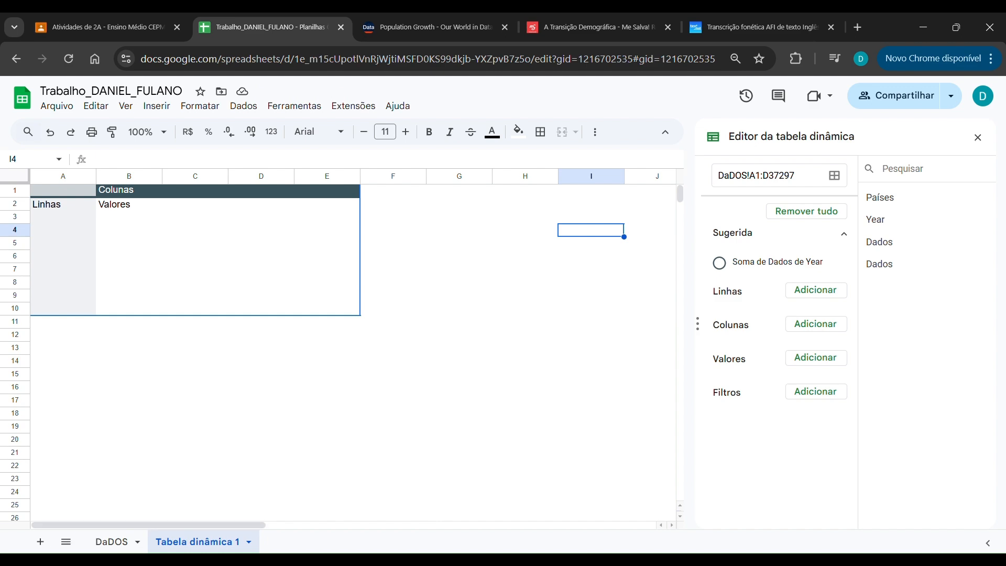
# Rename the column C header in cell C1 of the DaDOS sheet to Valores.
pyautogui.click(115, 545)
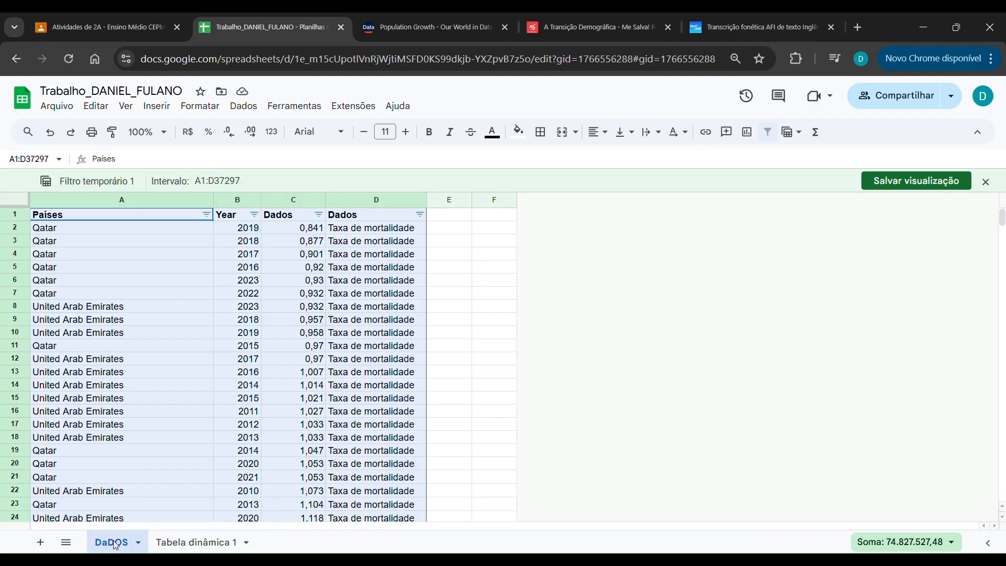
pyautogui.doubleClick(282, 219)
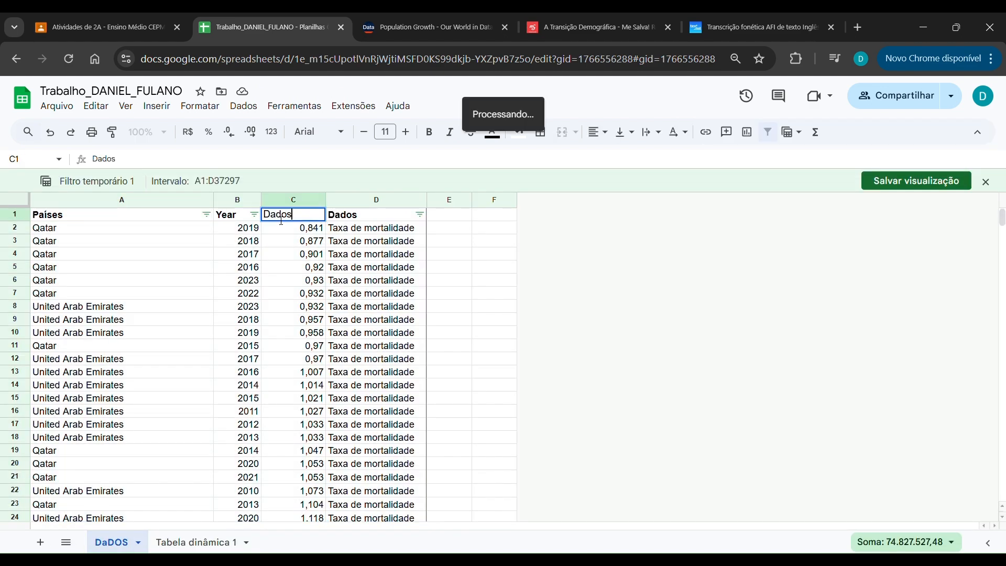
pyautogui.click(274, 241)
pyautogui.click(287, 217)
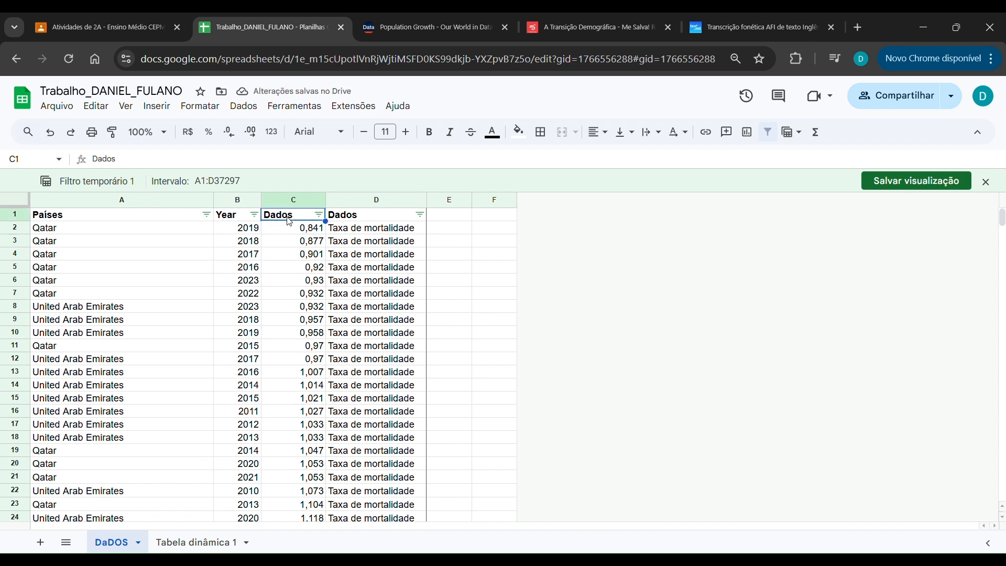
pyautogui.doubleClick(290, 221)
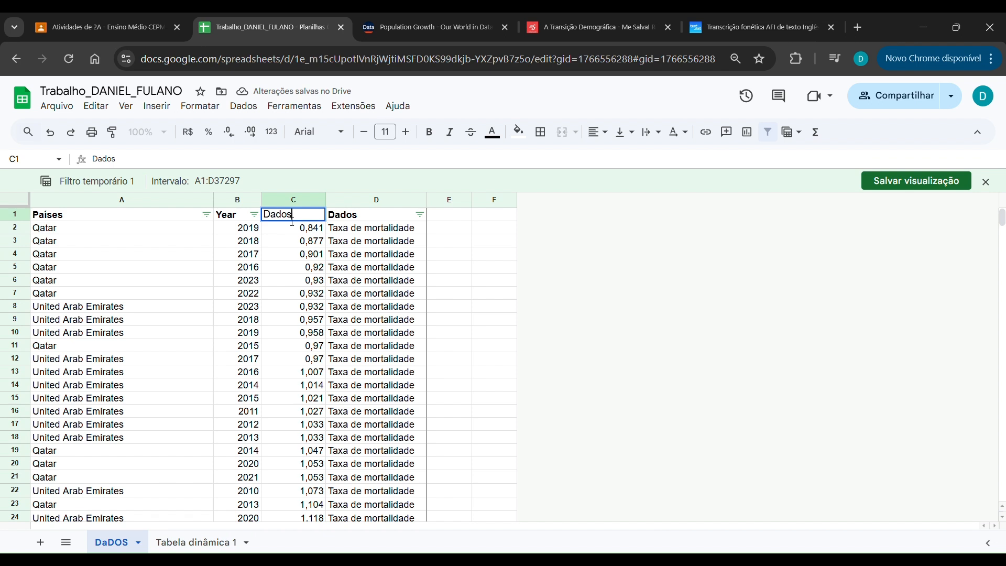
pyautogui.moveTo(308, 218); pyautogui.dragTo(243, 217)
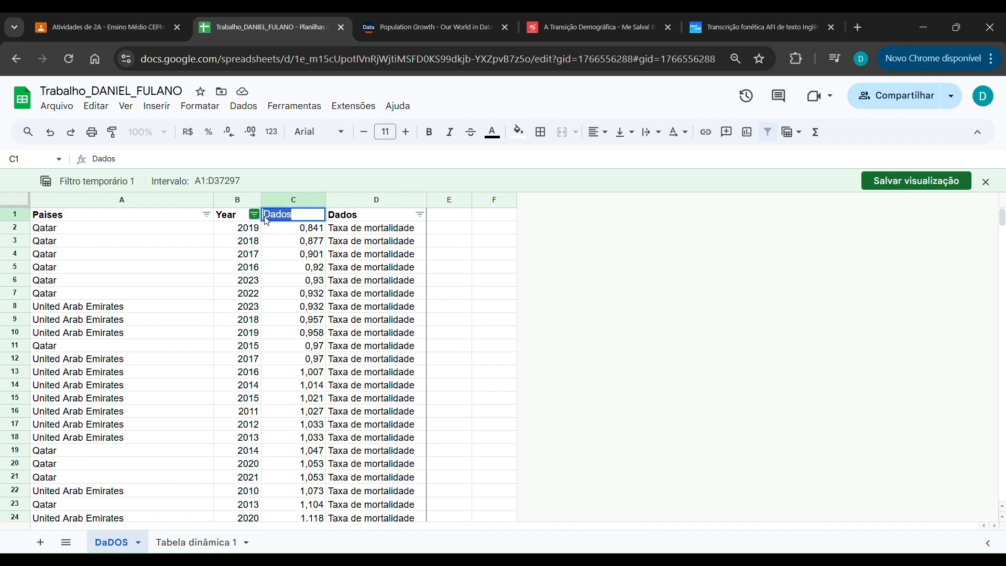
pyautogui.click(305, 220)
pyautogui.press('BackSpace')
pyautogui.press('BackSpace')
pyautogui.press('BackSpace')
pyautogui.press('BackSpace')
pyautogui.press('BackSpace')
pyautogui.write('Valores')
pyautogui.press('Return')
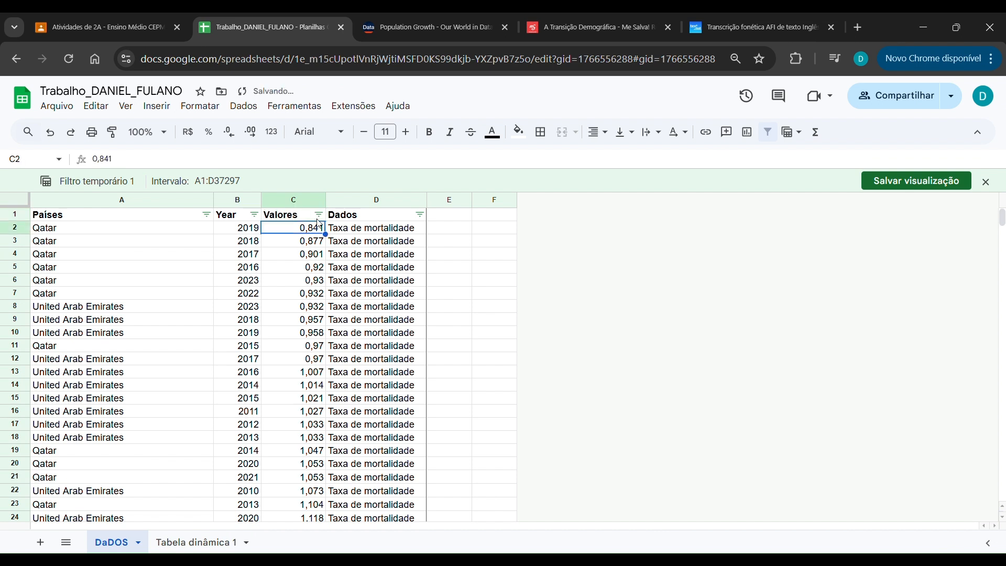
# Add Países and Year, in that order, as row fields of the pivot table on the Tabela dinâmica 1 sheet.
pyautogui.click(178, 541)
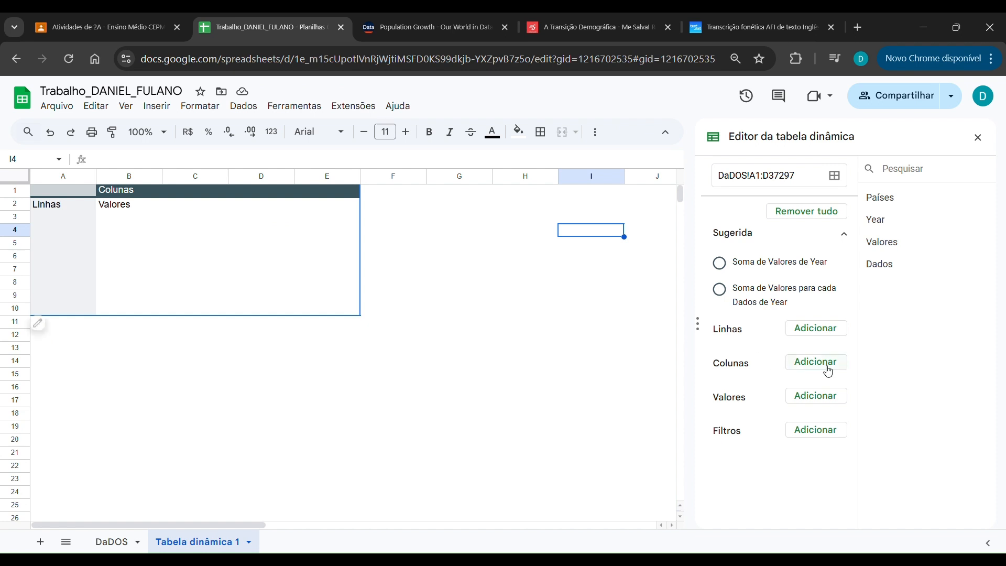
pyautogui.click(826, 335)
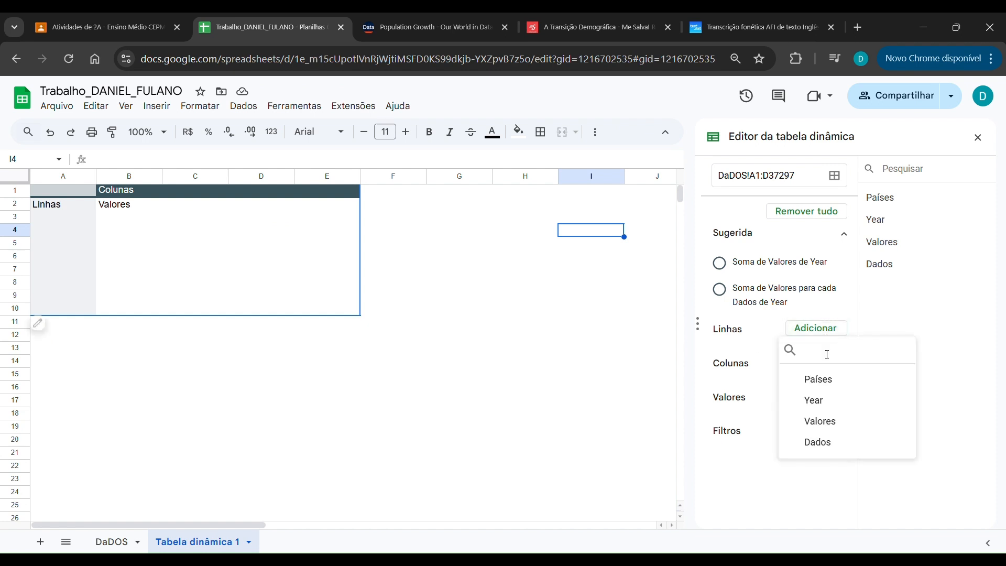
pyautogui.click(827, 386)
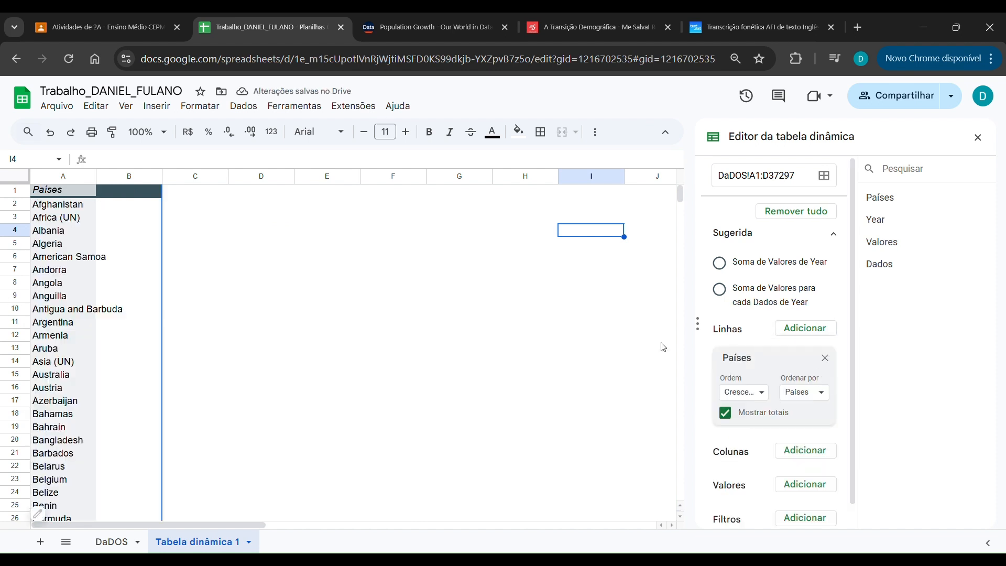
pyautogui.scroll(-1, 805, 433)
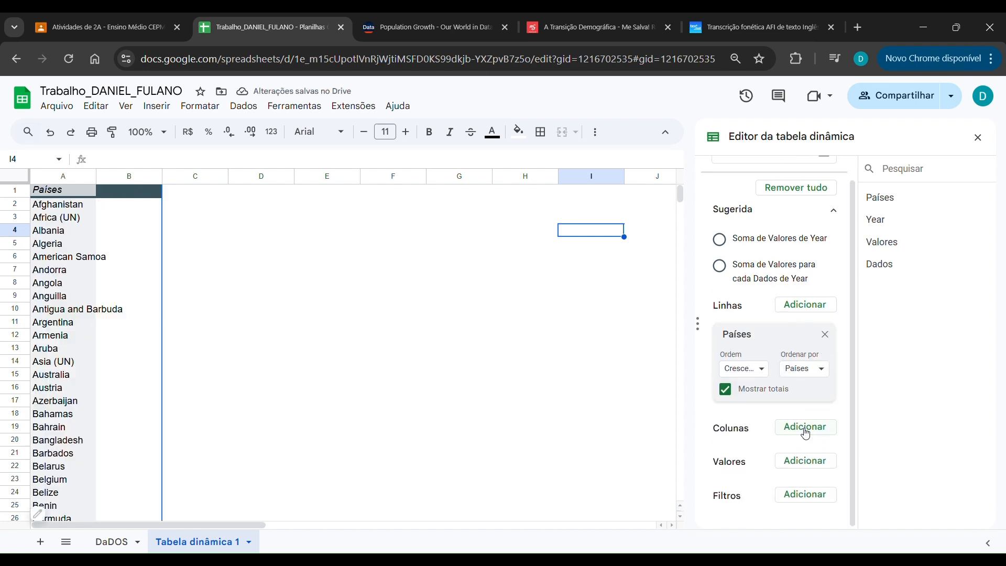
pyautogui.click(819, 311)
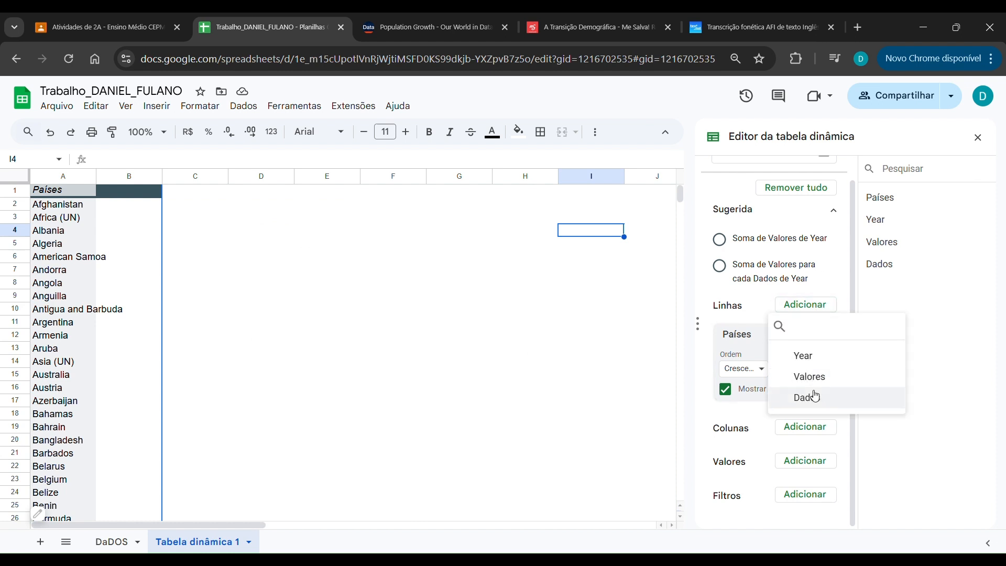
pyautogui.click(817, 365)
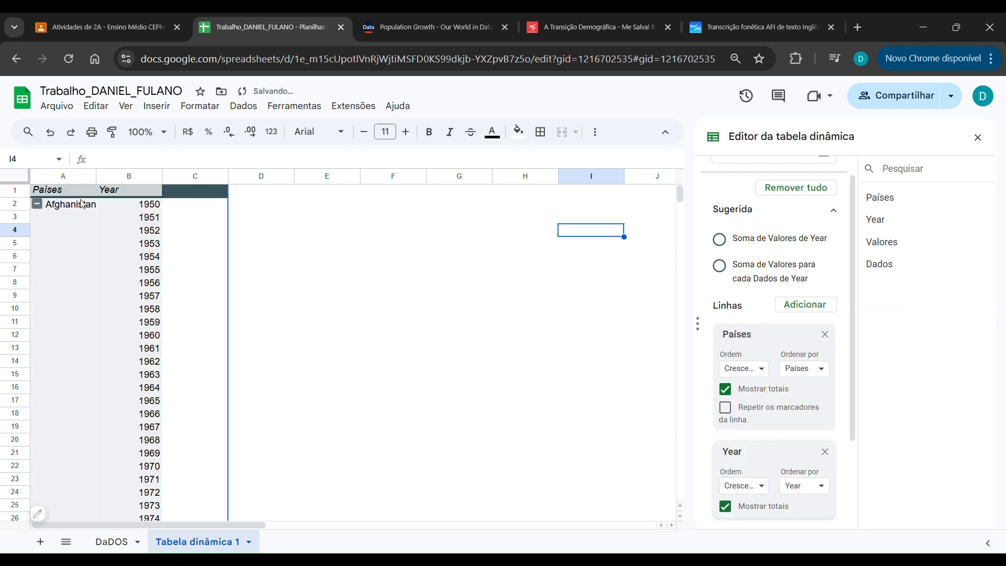
pyautogui.scroll(-15, 123, 348)
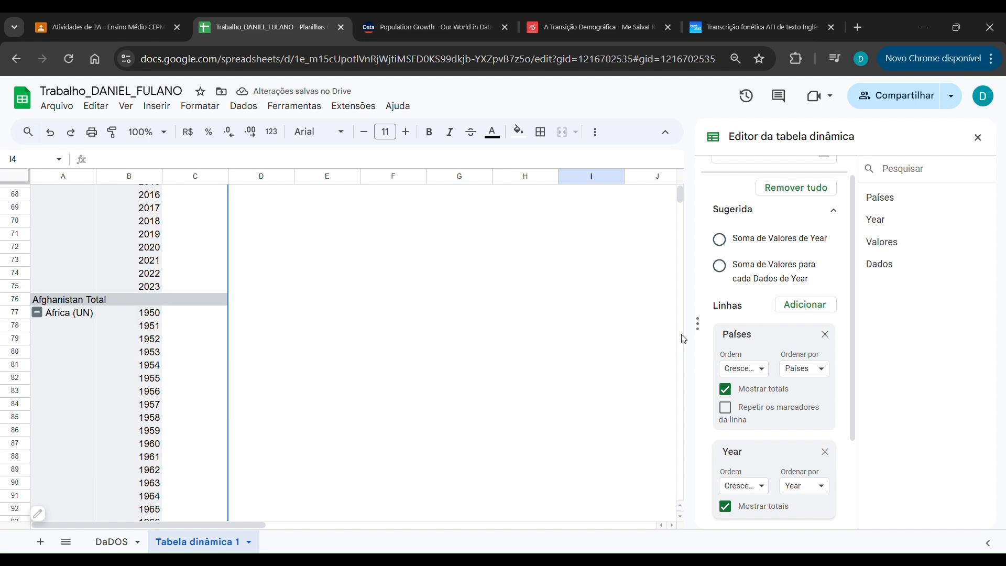
pyautogui.moveTo(679, 195)
pyautogui.mouseDown()
pyautogui.moveTo(676, 492)
pyautogui.moveTo(659, 500)
pyautogui.moveTo(678, 445)
pyautogui.moveTo(671, 202)
pyautogui.mouseUp()
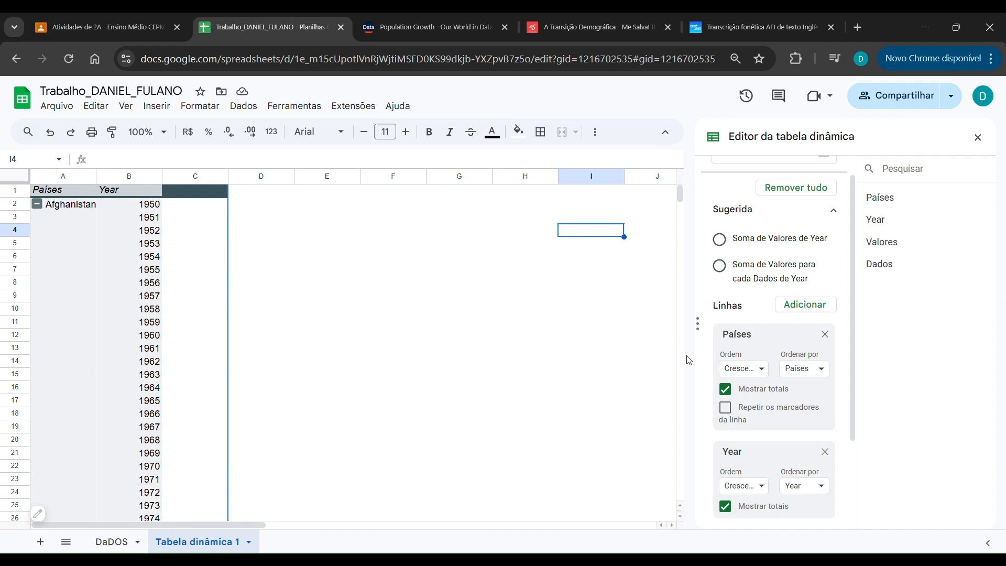
# Add Dados as the pivot table's column field and widen columns C and D to fit their full headings.
pyautogui.scroll(-1, 850, 314)
pyautogui.scroll(-2, 852, 325)
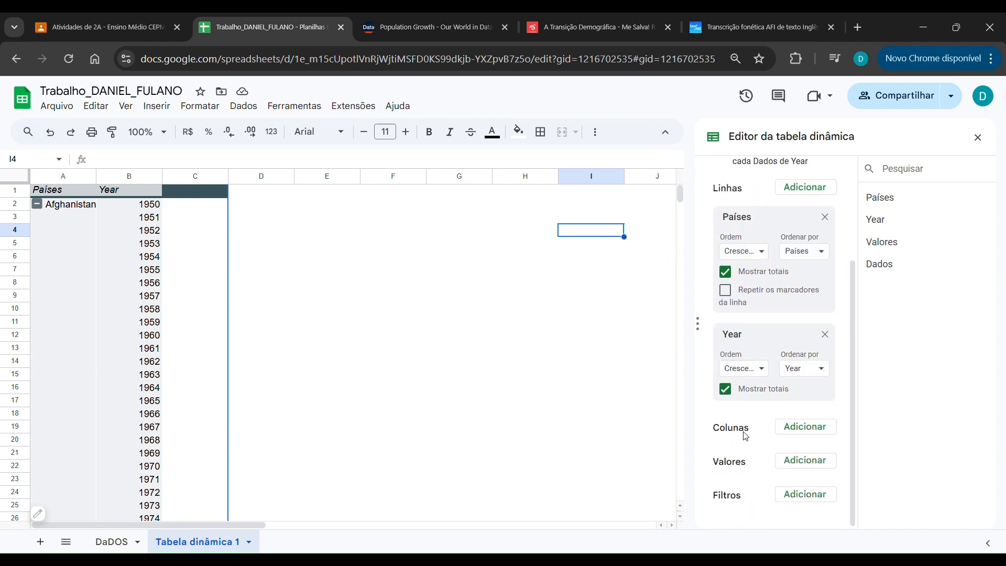
pyautogui.click(776, 430)
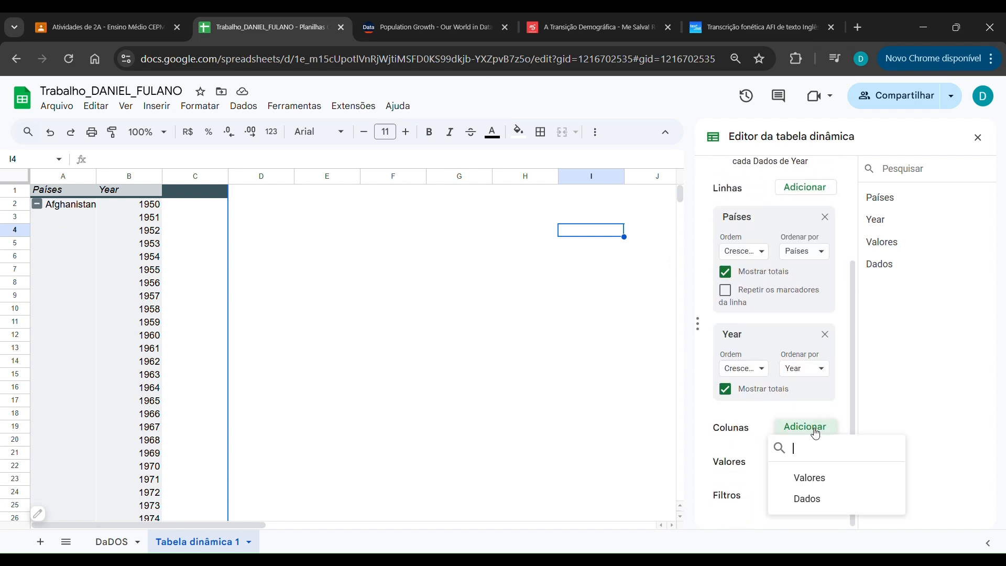
pyautogui.click(811, 499)
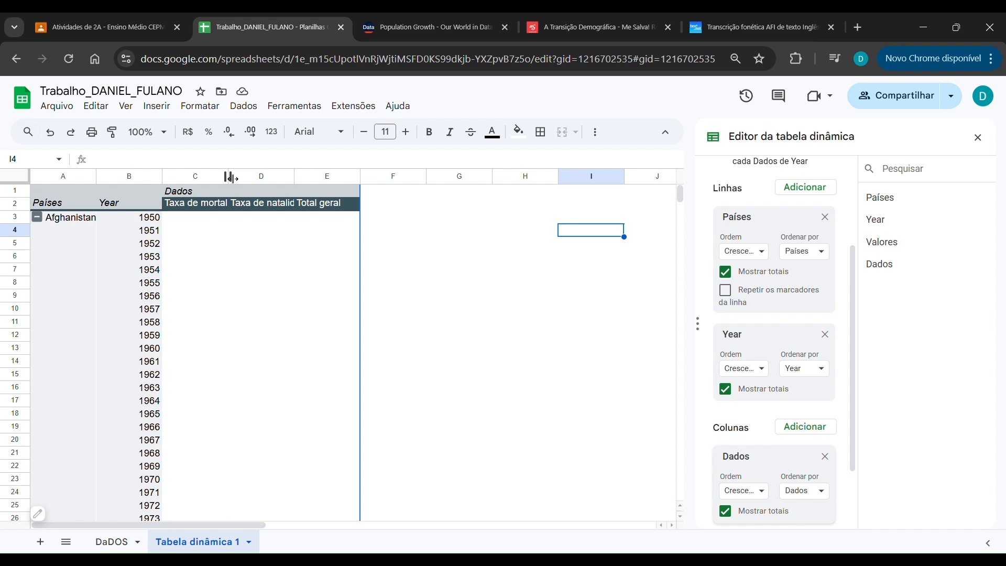
pyautogui.moveTo(229, 177); pyautogui.dragTo(273, 178)
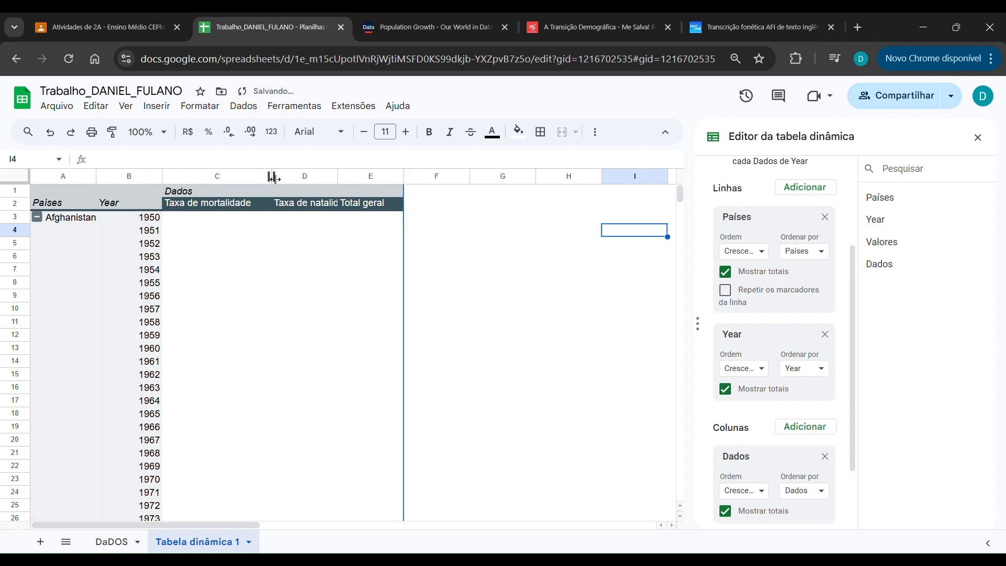
pyautogui.moveTo(337, 177); pyautogui.dragTo(376, 178)
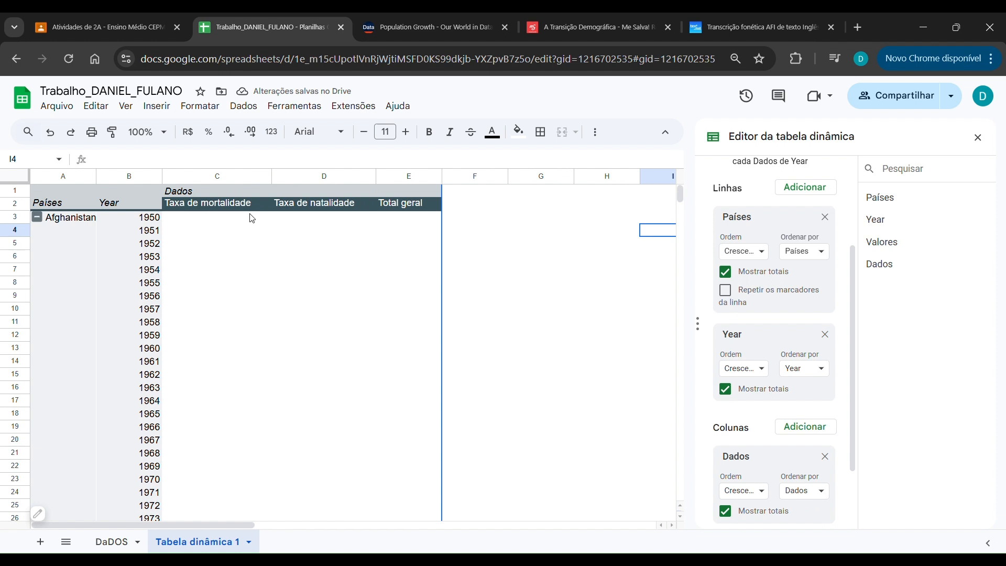
# Add Valores as the pivot table's value field and Países as a filter field.
pyautogui.scroll(-3, 836, 414)
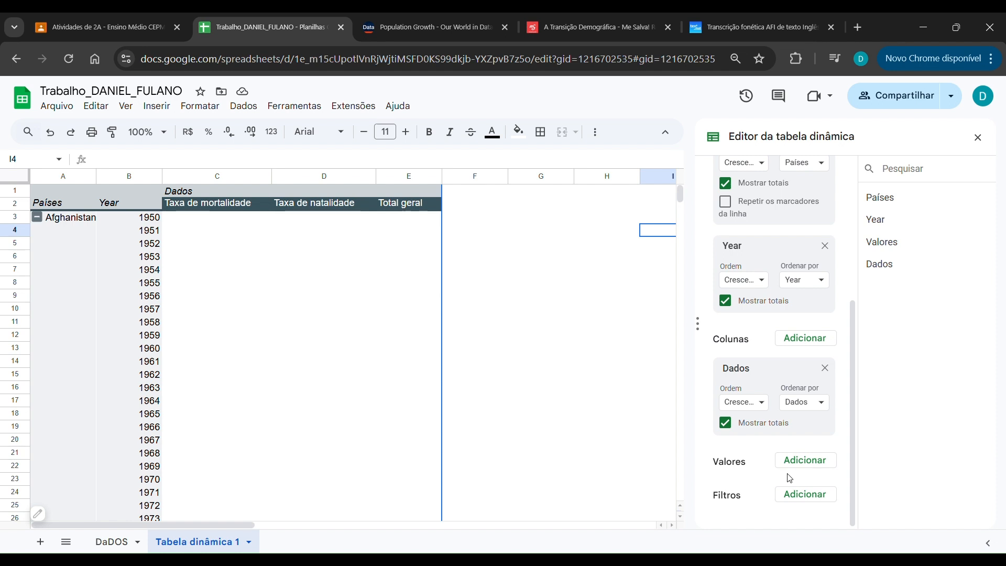
pyautogui.click(799, 468)
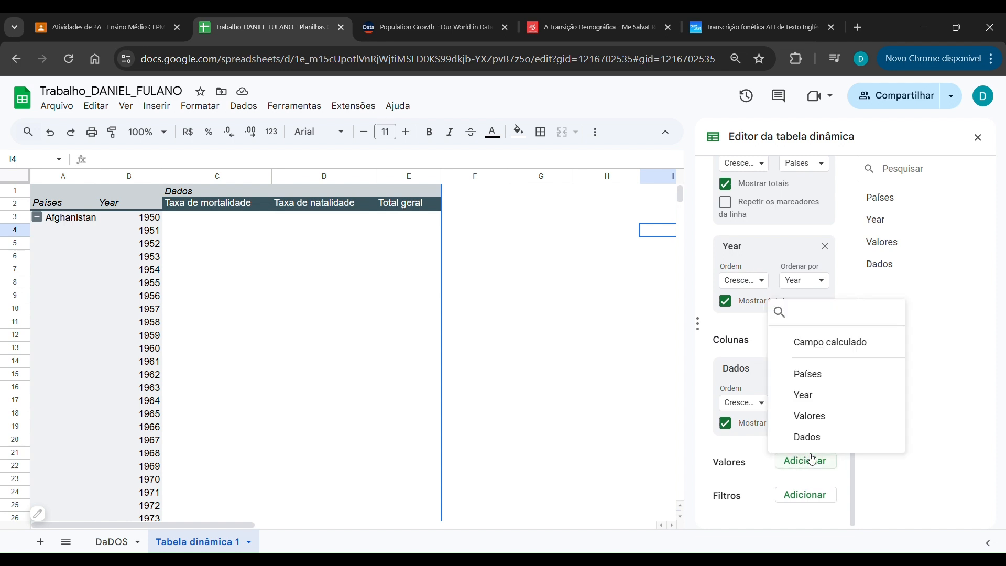
pyautogui.click(831, 419)
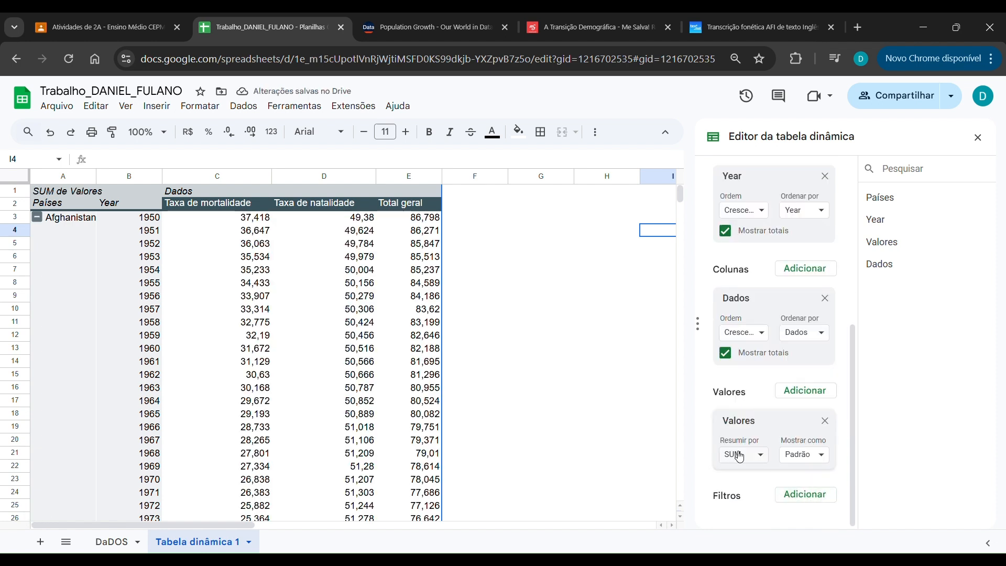
pyautogui.click(790, 496)
pyautogui.click(831, 417)
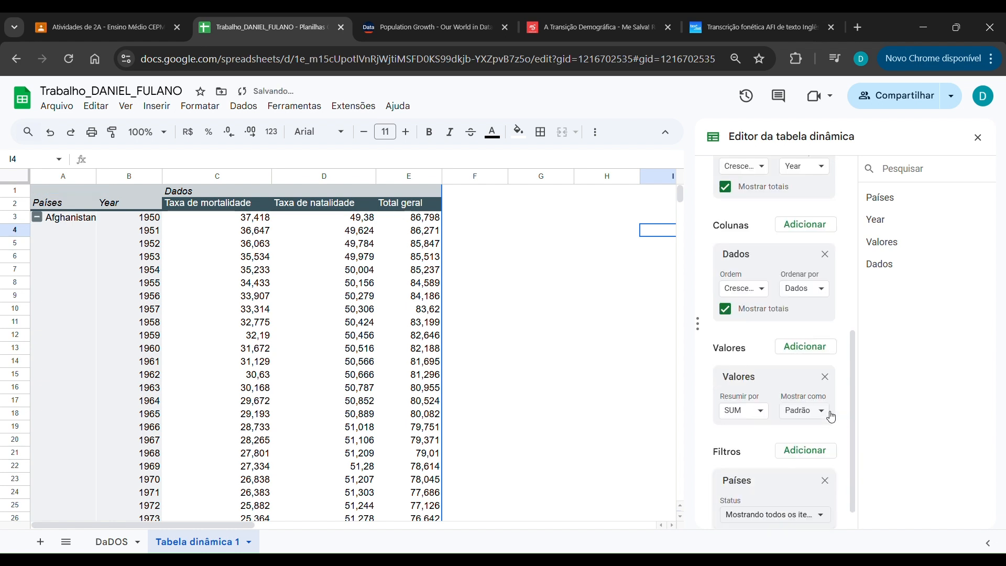
pyautogui.scroll(10, 834, 450)
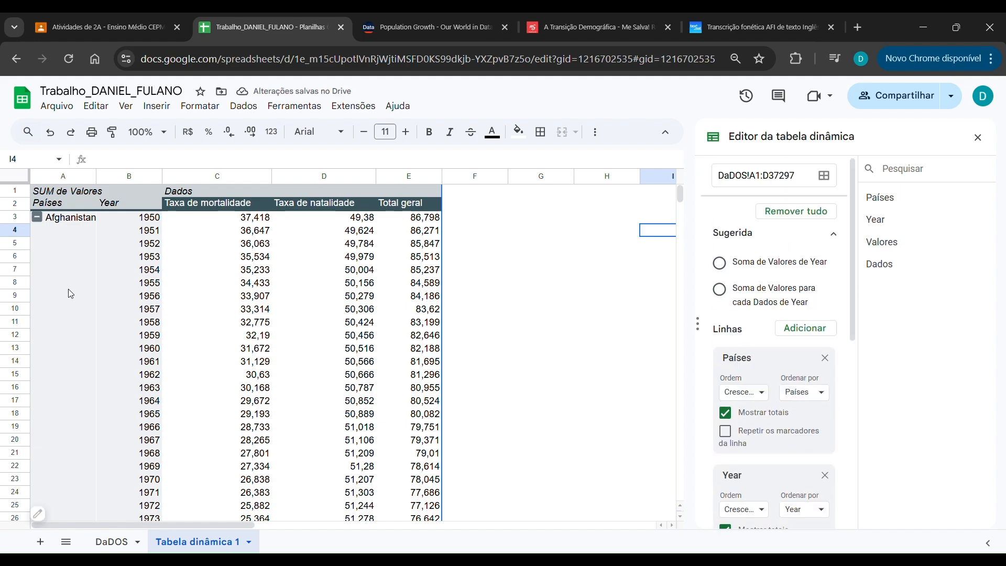
pyautogui.moveTo(678, 190); pyautogui.dragTo(606, 178)
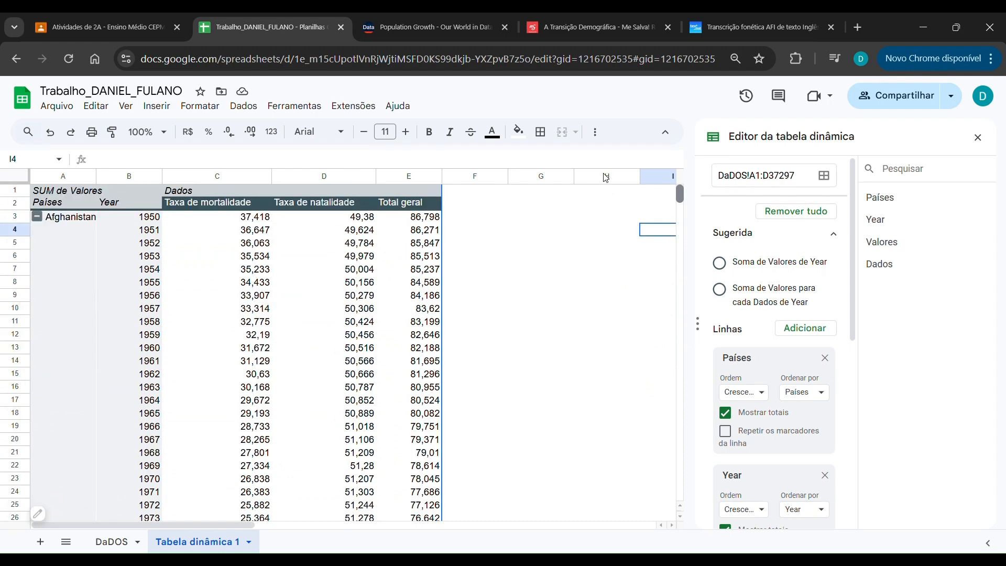